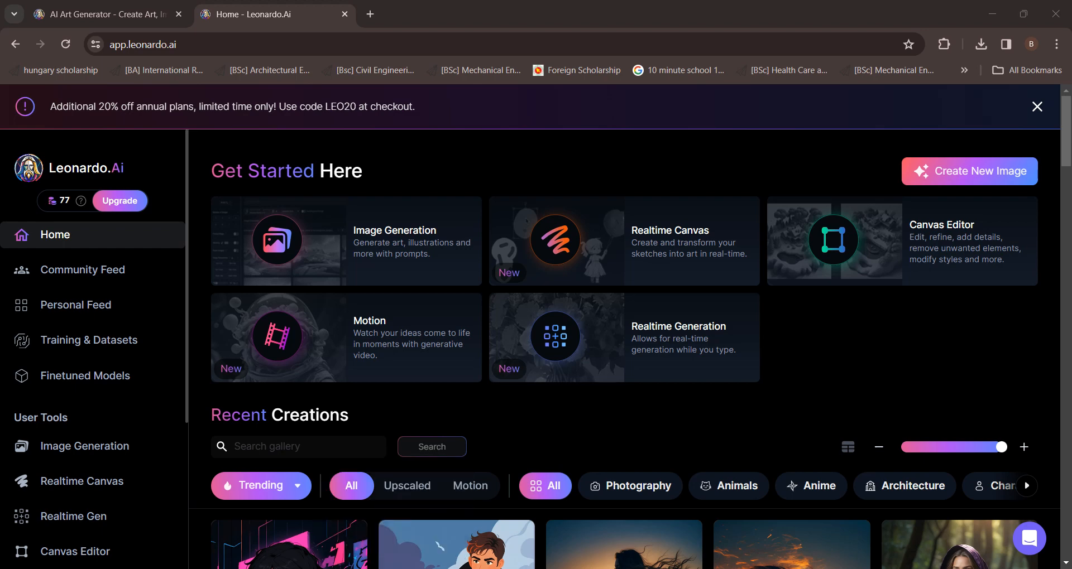
Switch to ChatGPT and send the prompt 'a girl named katrina with her husband sitting on the couch and posing for their wedding picture in their well furnished home'
{"action": "mouse_move", "coordinate": [269, 568]}
{"action": "left_click", "coordinate": [269, 547]}
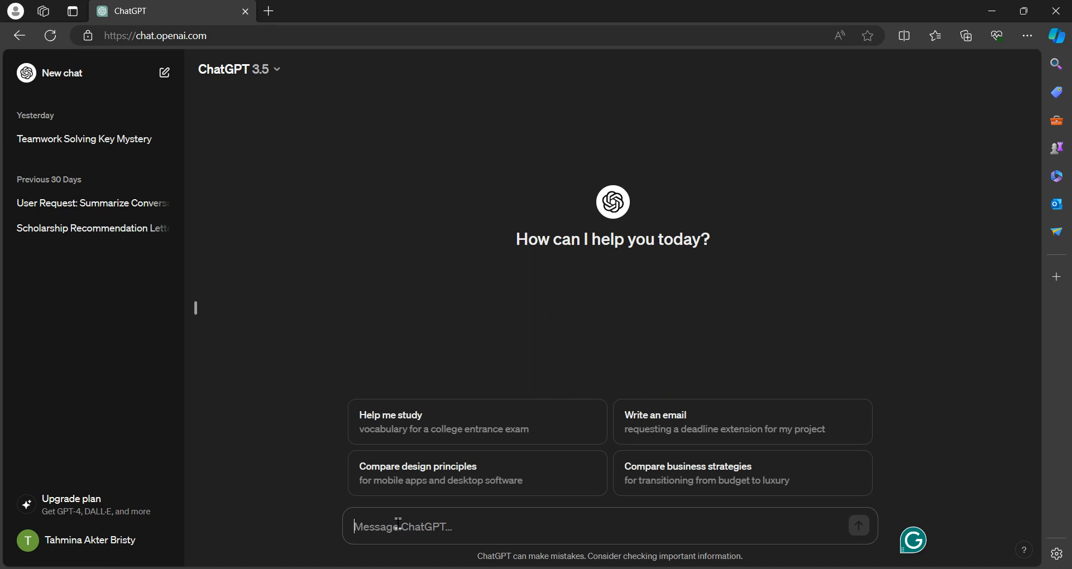
{"action": "type", "text": "a g"}
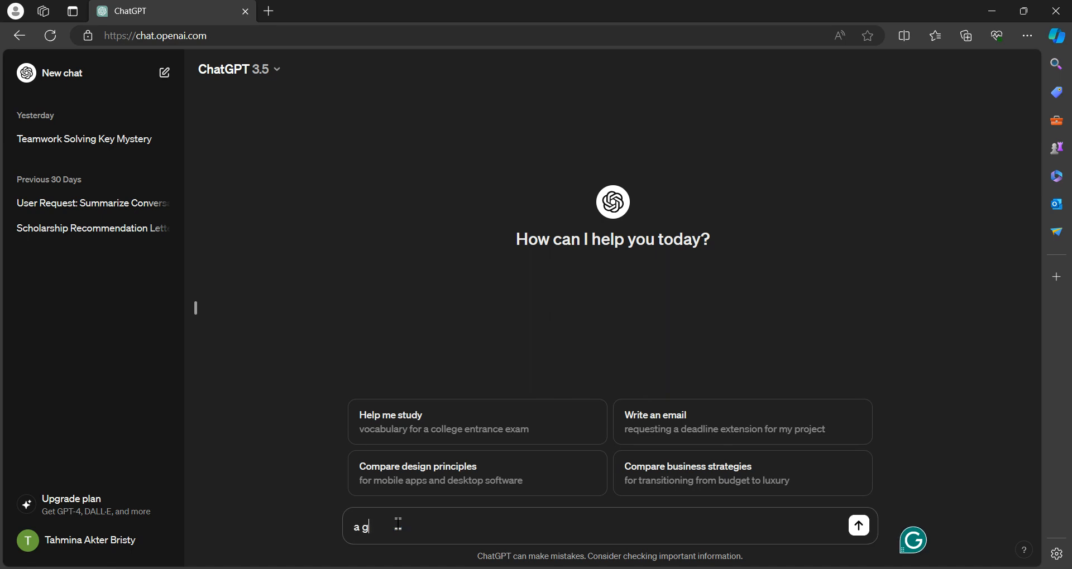
{"action": "type", "text": "irl named katrina w"}
{"action": "key", "text": "BackSpace"}
{"action": "key", "text": "BackSpace"}
{"action": "type", "text": "th her husband sitti"}
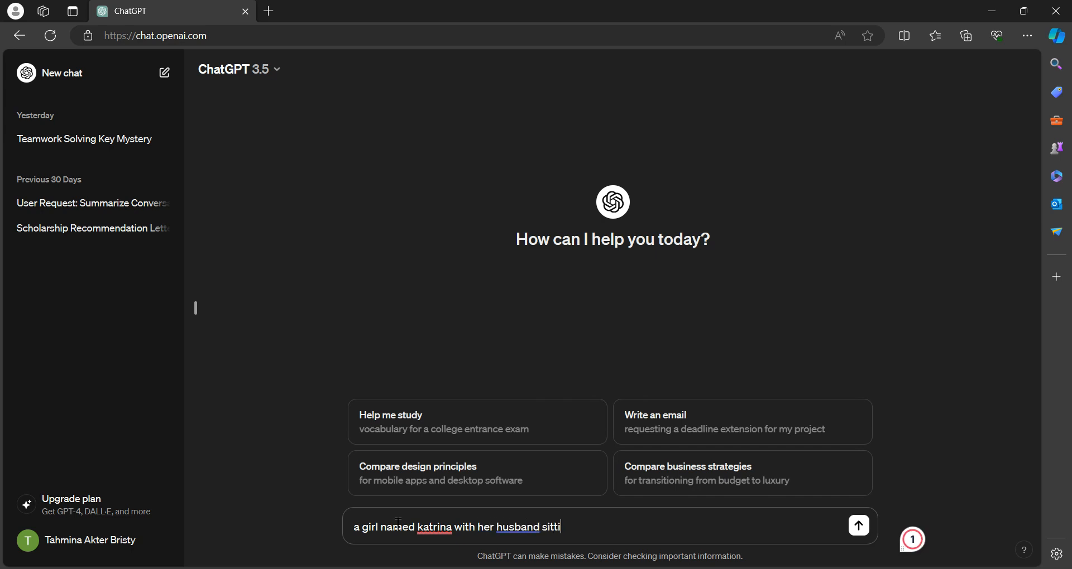
{"action": "type", "text": "ng on the couch and posing"}
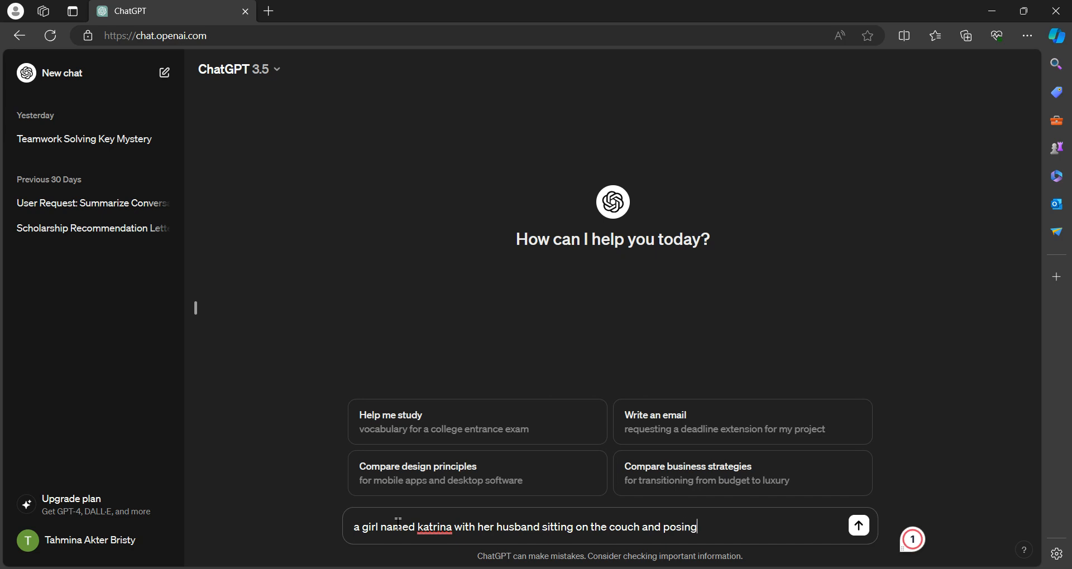
{"action": "type", "text": " for their"}
{"action": "type", "text": "wedding "}
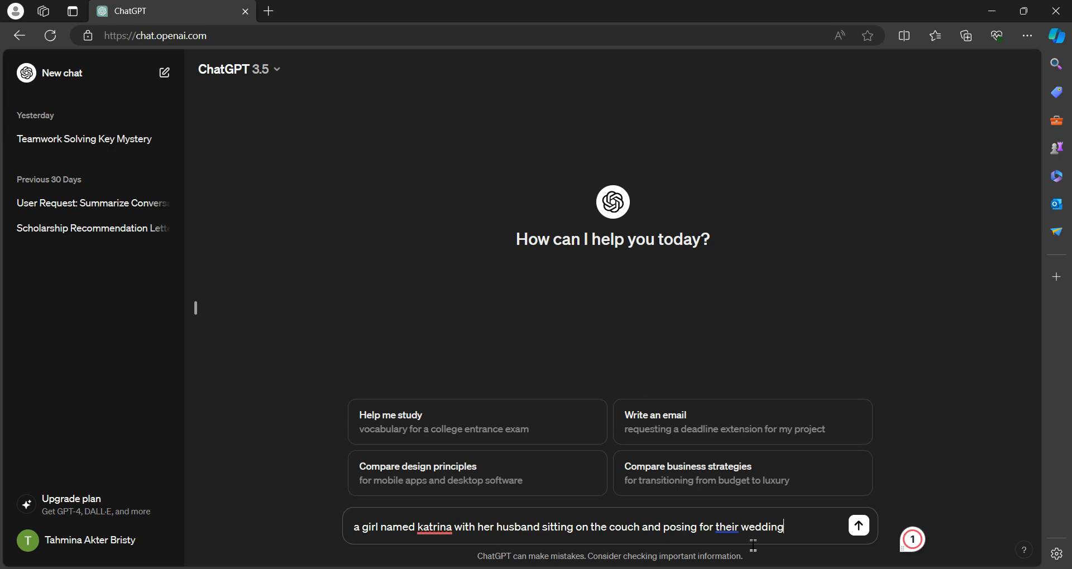
{"action": "type", "text": "picture "}
{"action": "type", "text": "in their well"}
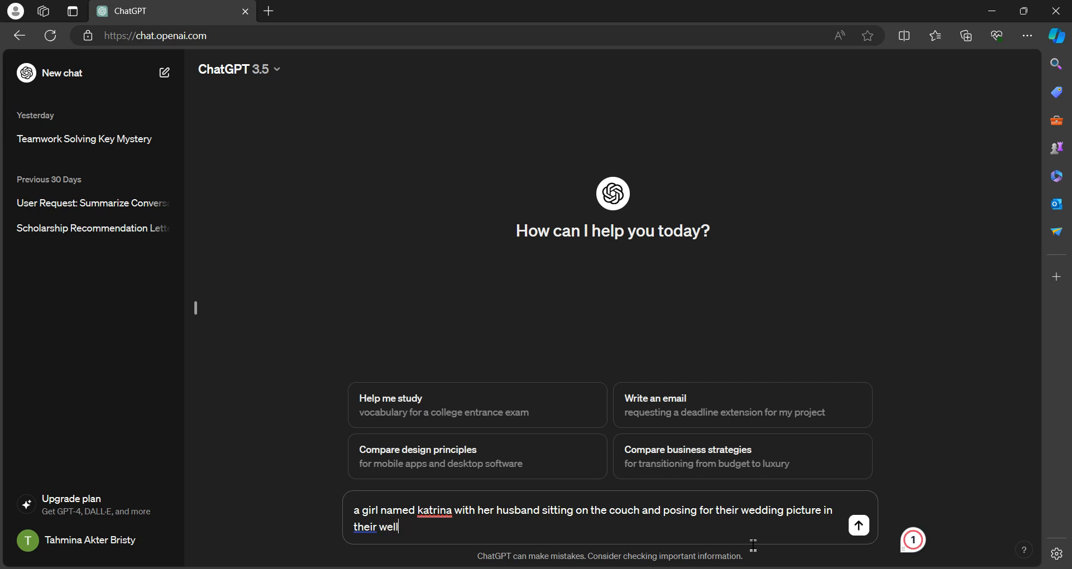
{"action": "type", "text": " furnished home"}
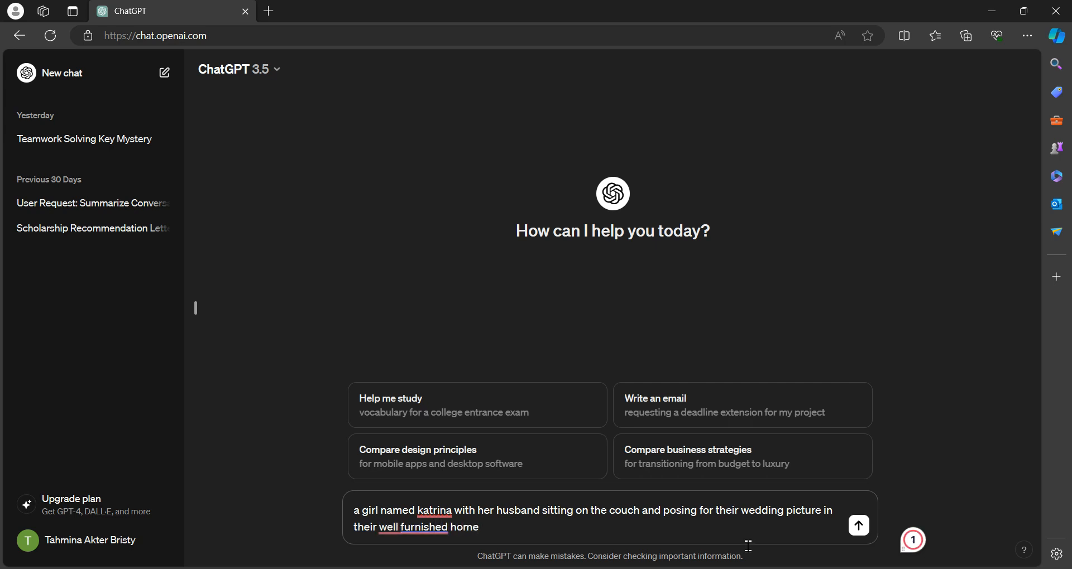
{"action": "left_click", "coordinate": [859, 525]}
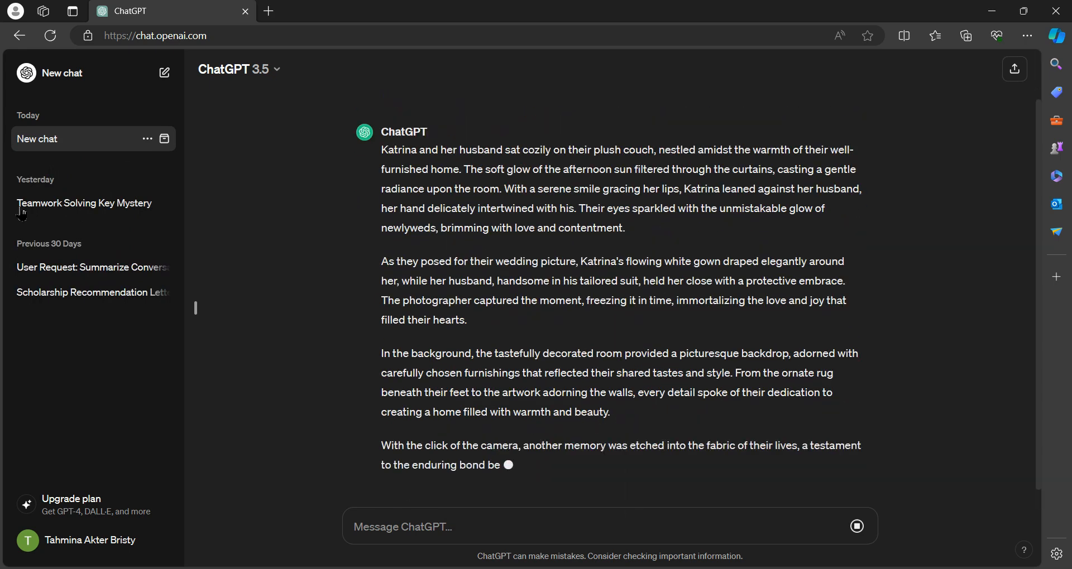
Copy the previous prompt and paste it into the message box
{"action": "scroll", "coordinate": [392, 128], "scroll_direction": "up", "scroll_amount": 2}
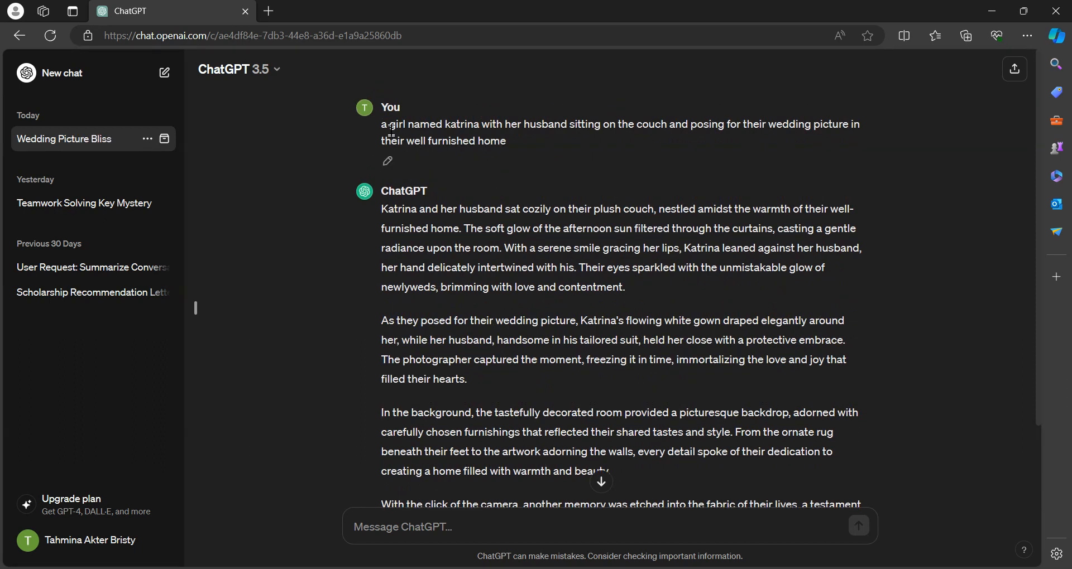
{"action": "left_click_drag", "start_coordinate": [382, 124], "coordinate": [514, 150]}
{"action": "key", "text": "ctrl+c"}
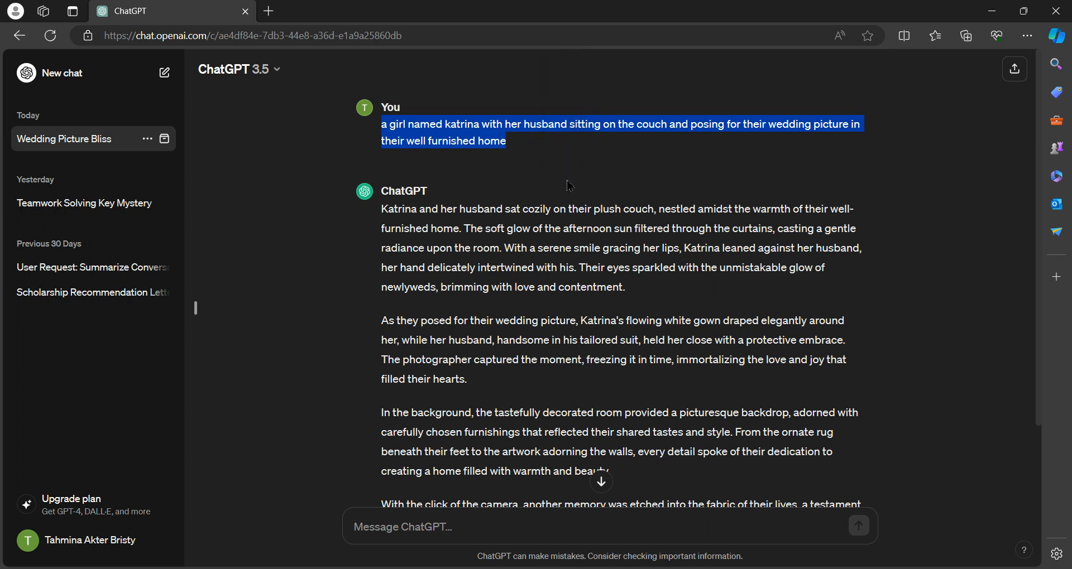
{"action": "left_click", "coordinate": [621, 544]}
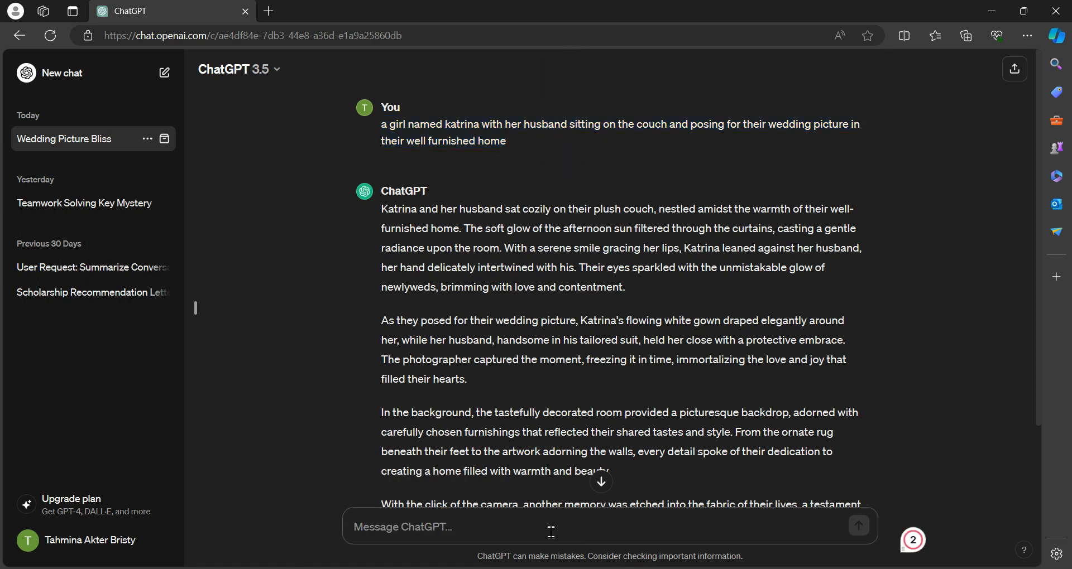
{"action": "key", "text": "ctrl+v"}
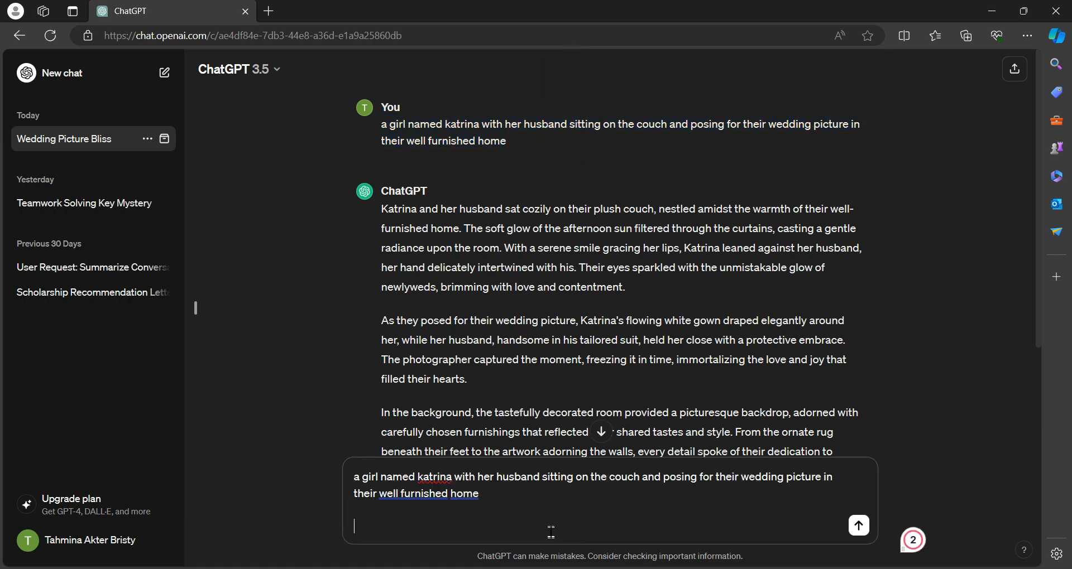
Prefix the pasted prompt with 'A conversation between' and send it
{"action": "left_click", "coordinate": [355, 478]}
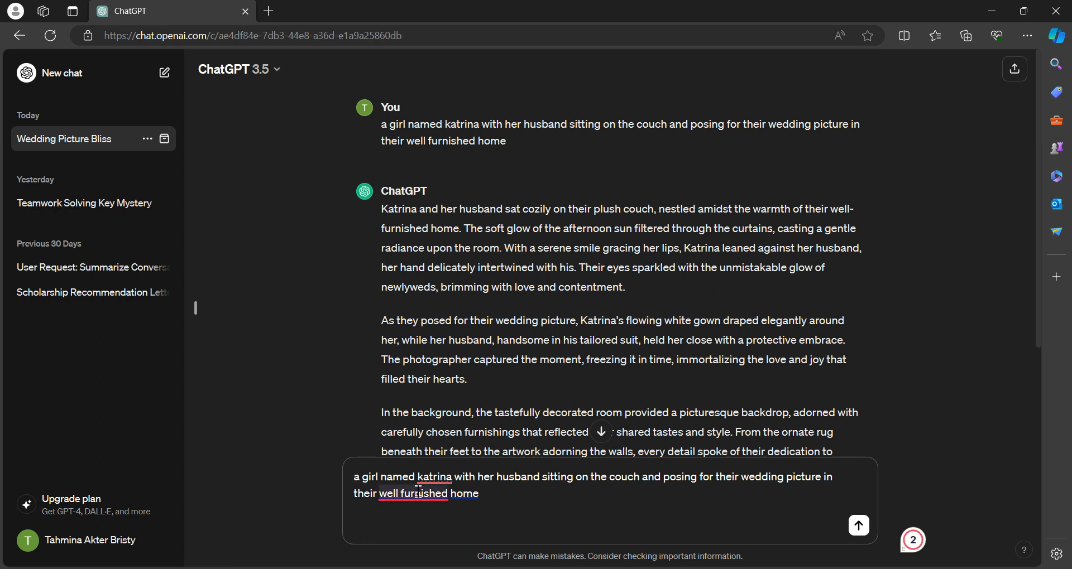
{"action": "mouse_move", "coordinate": [418, 492]}
{"action": "type", "text": "A "}
{"action": "type", "text": "conver"}
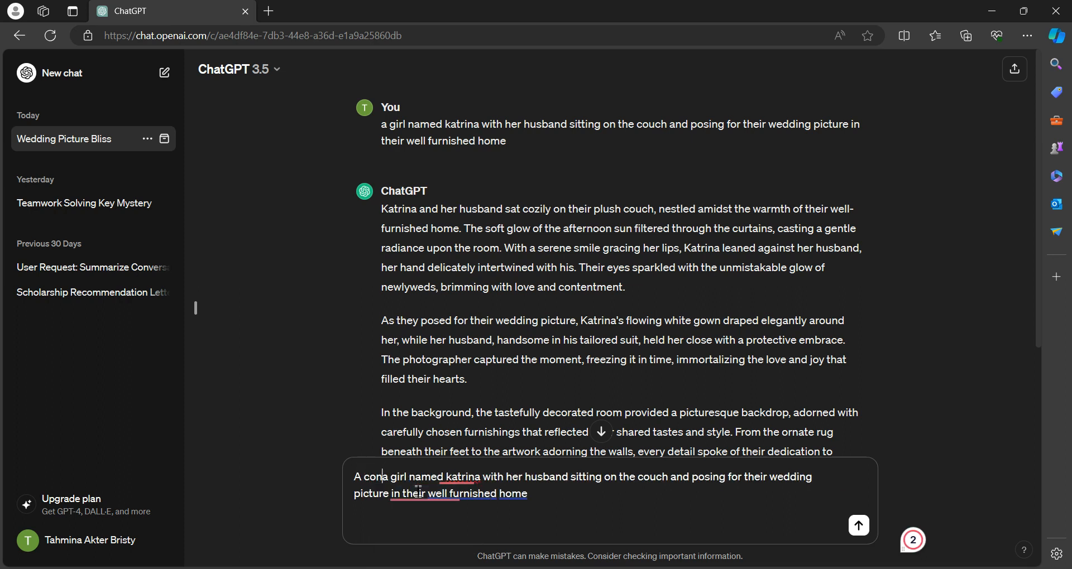
{"action": "type", "text": "sation "}
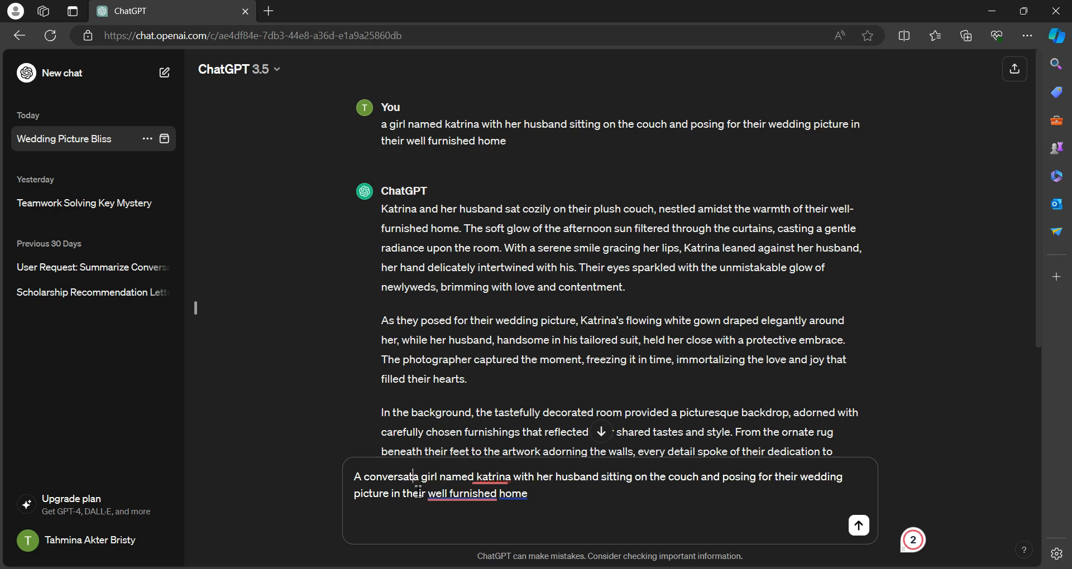
{"action": "type", "text": "betw"}
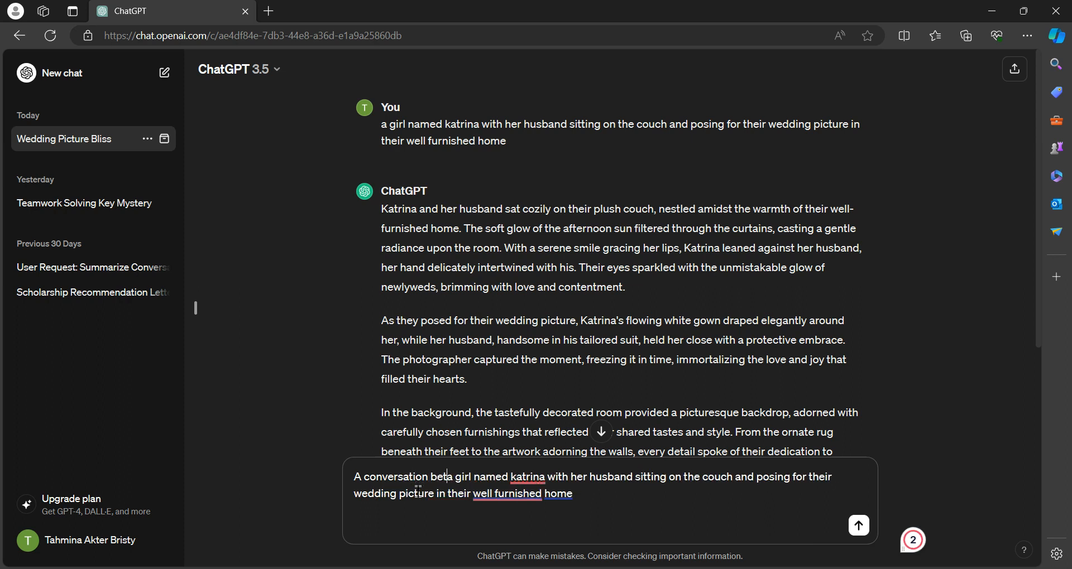
{"action": "type", "text": "een"}
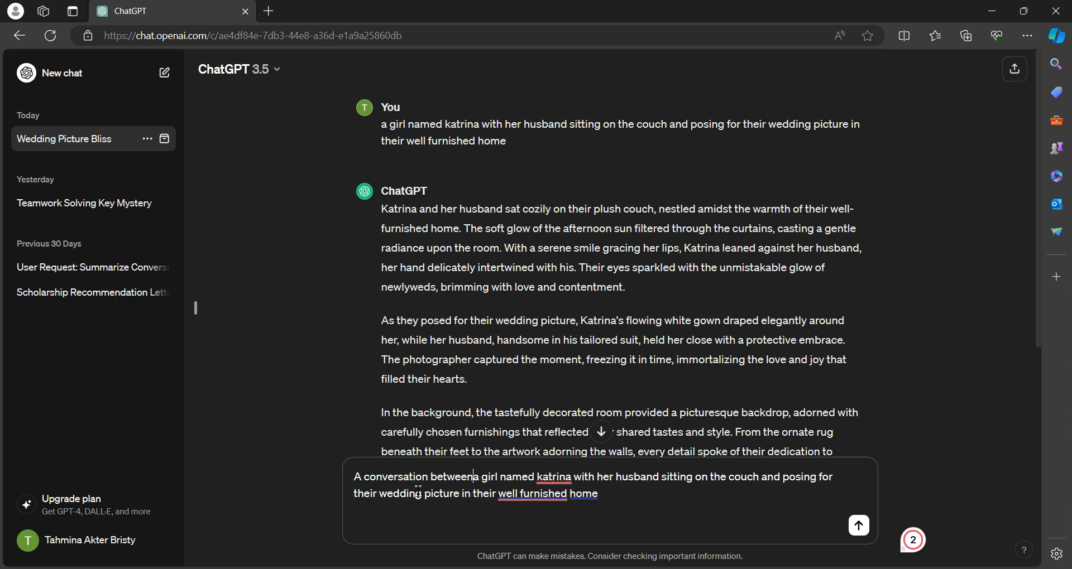
{"action": "key", "text": "Return"}
Scroll through the generated conversation to read it
{"action": "scroll", "coordinate": [717, 179], "scroll_direction": "down", "scroll_amount": 3}
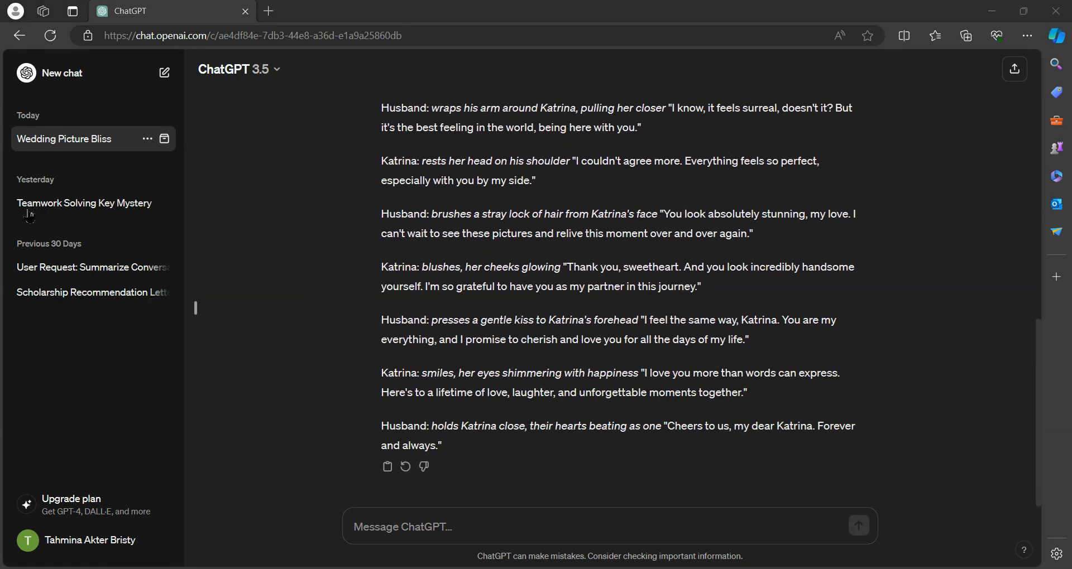
{"action": "scroll", "coordinate": [447, 260], "scroll_direction": "up", "scroll_amount": 3}
{"action": "scroll", "coordinate": [447, 260], "scroll_direction": "down", "scroll_amount": 1}
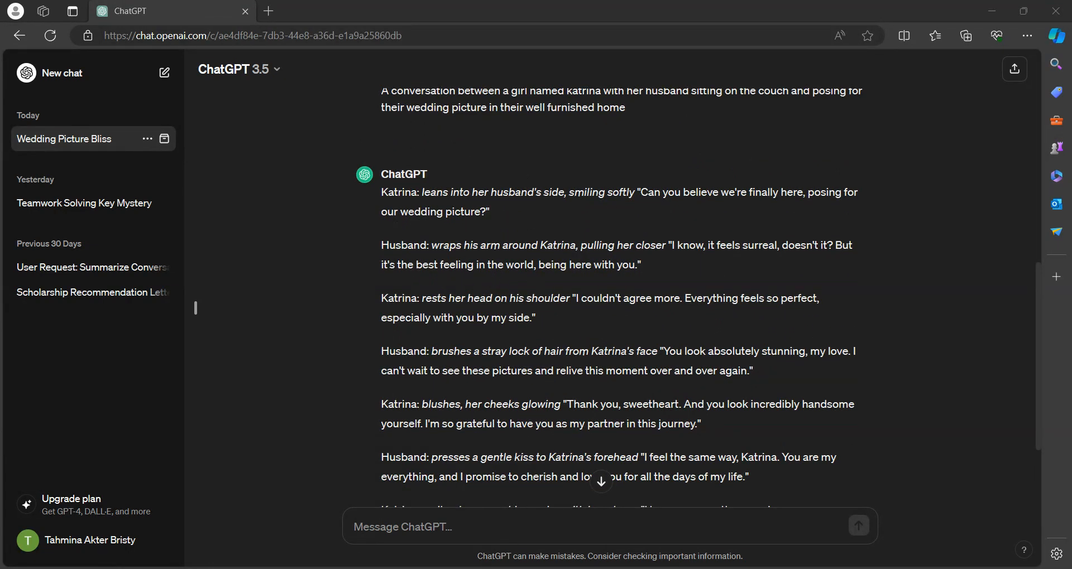
Switch to Leonardo.Ai and open Image Generation
{"action": "left_click", "coordinate": [391, 492]}
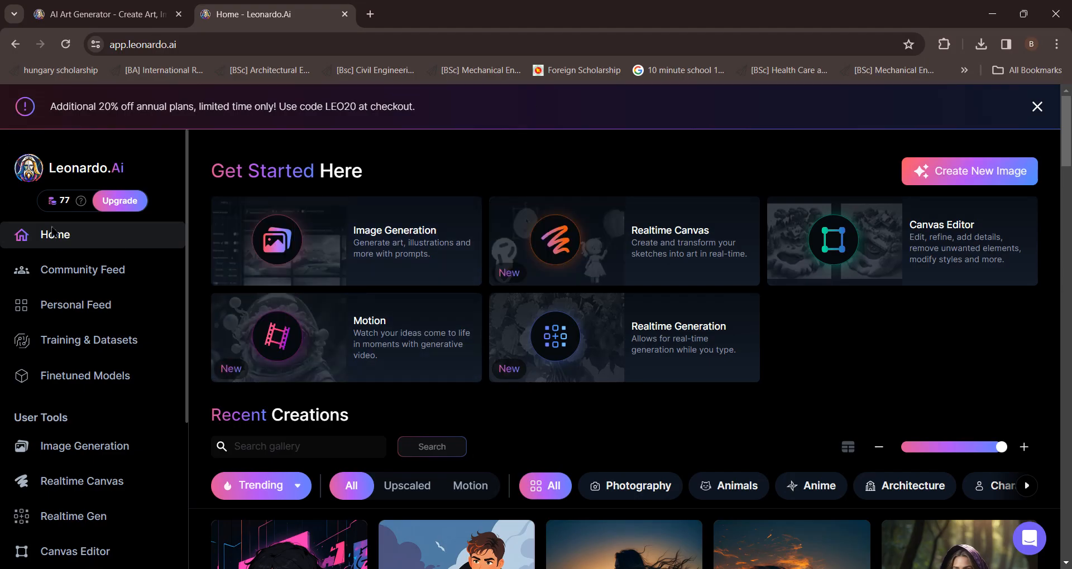
{"action": "scroll", "coordinate": [335, 218], "scroll_direction": "down", "scroll_amount": 3}
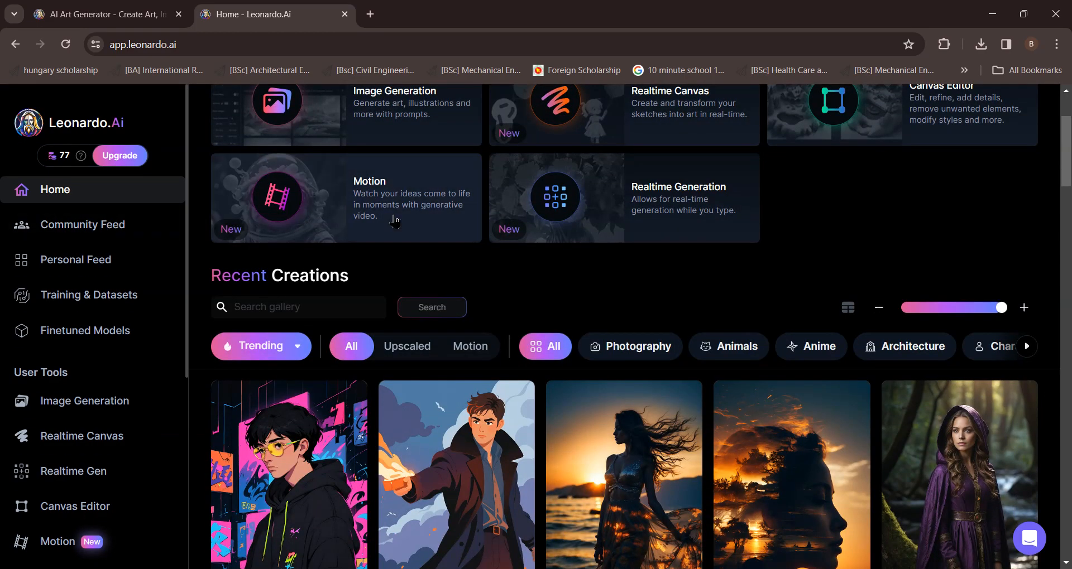
{"action": "scroll", "coordinate": [395, 222], "scroll_direction": "up", "scroll_amount": 3}
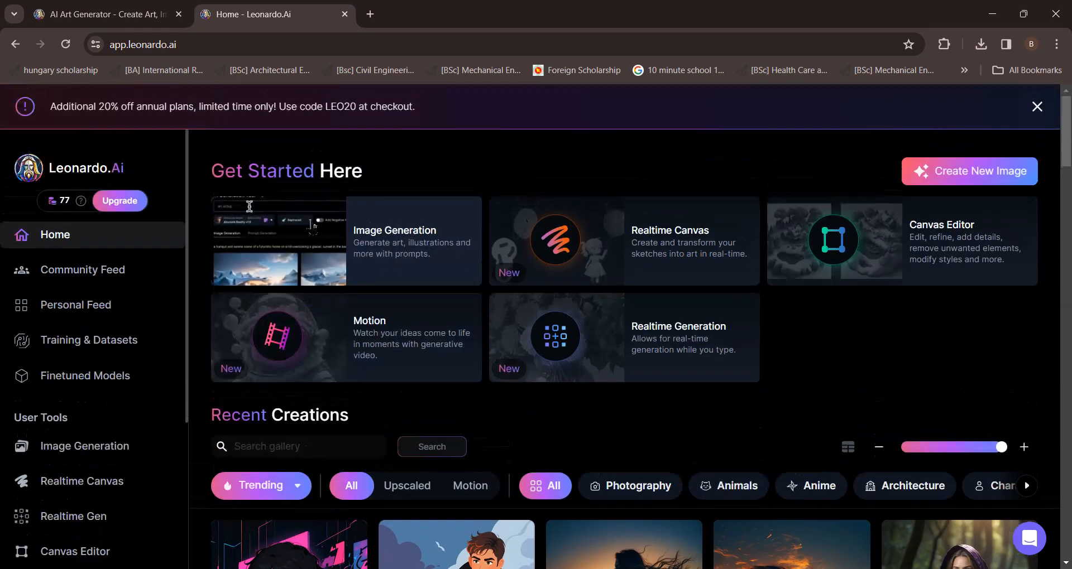
{"action": "left_click", "coordinate": [354, 250]}
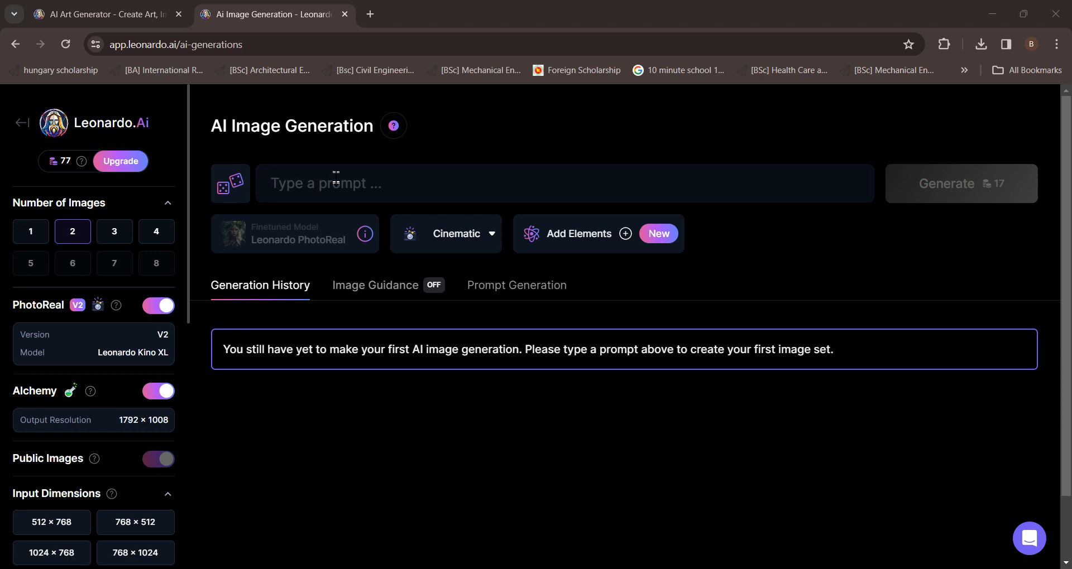
Generate images from the prompt 'A girl named katrina wearing blue wedding dress,sitting on the couch ,in a well furnished house ,posing for picture'
{"action": "left_click", "coordinate": [360, 188]}
{"action": "type", "text": "A girl"}
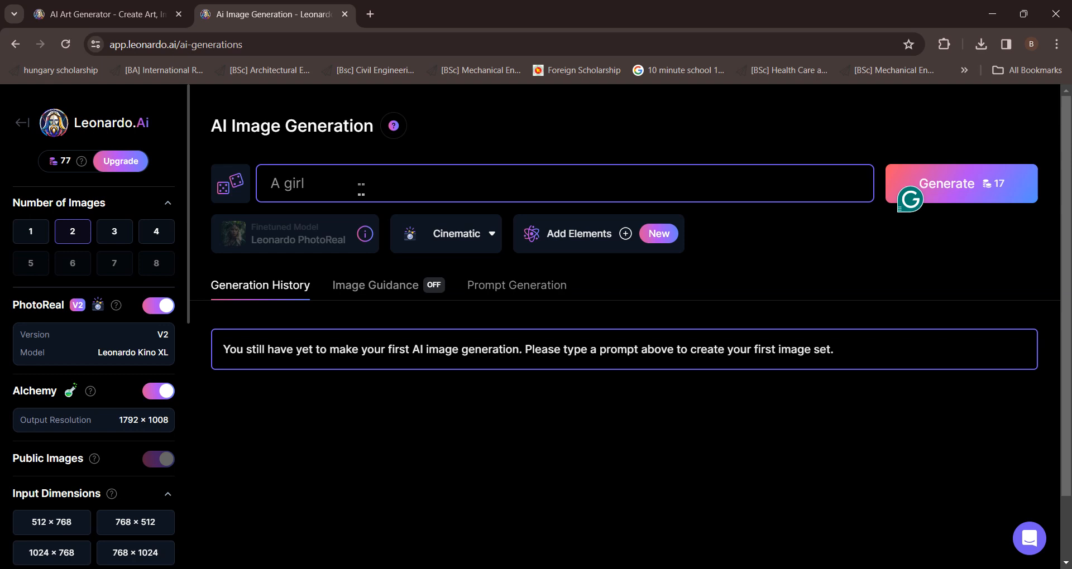
{"action": "type", "text": " named katrina we"}
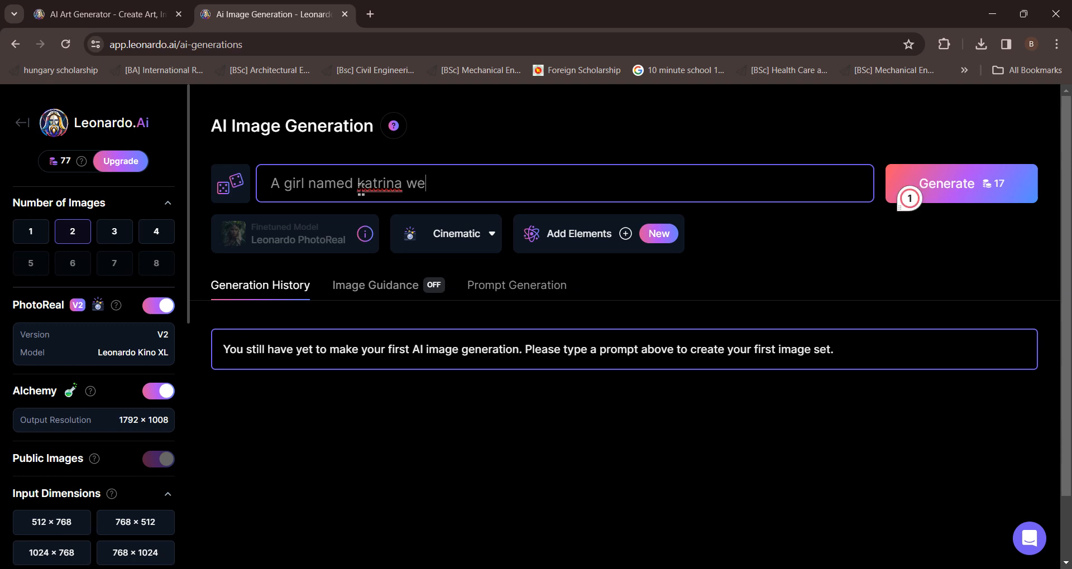
{"action": "type", "text": "aring blue we"}
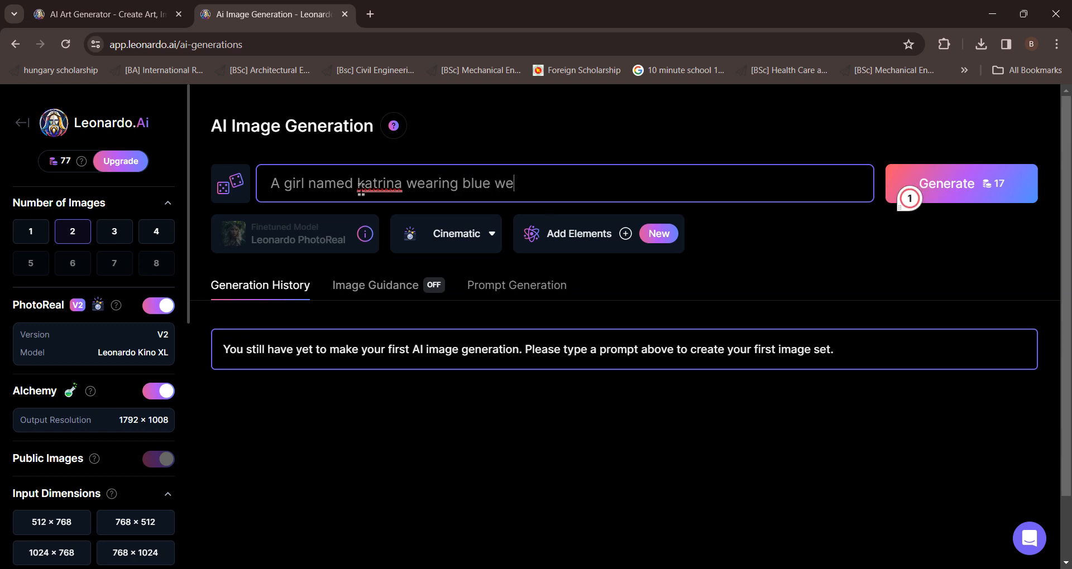
{"action": "type", "text": "dding drss"}
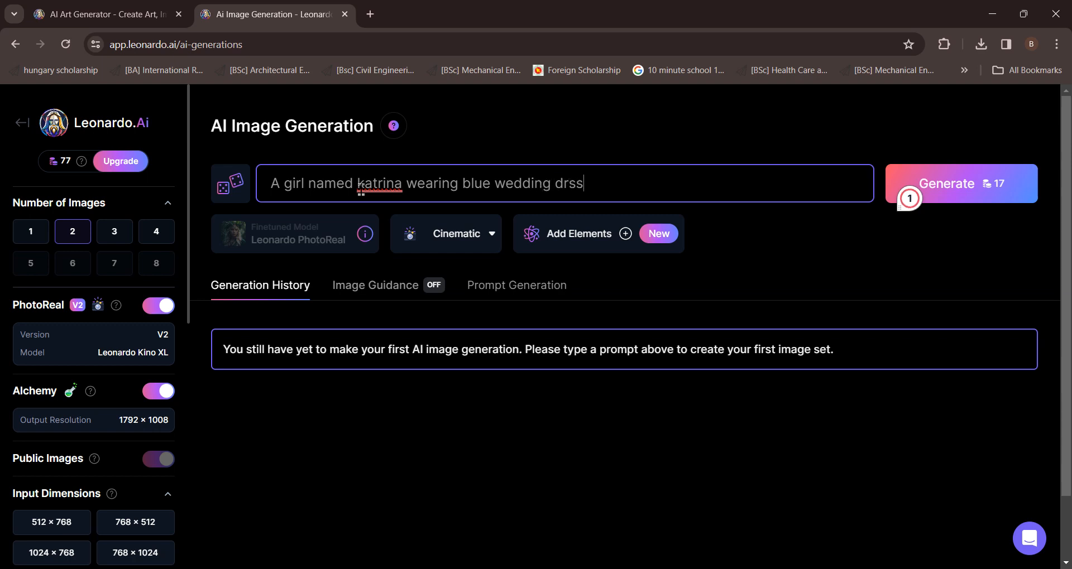
{"action": "key", "text": "BackSpace"}
{"action": "key", "text": "BackSpace"}
{"action": "type", "text": "ess,sitting on the c"}
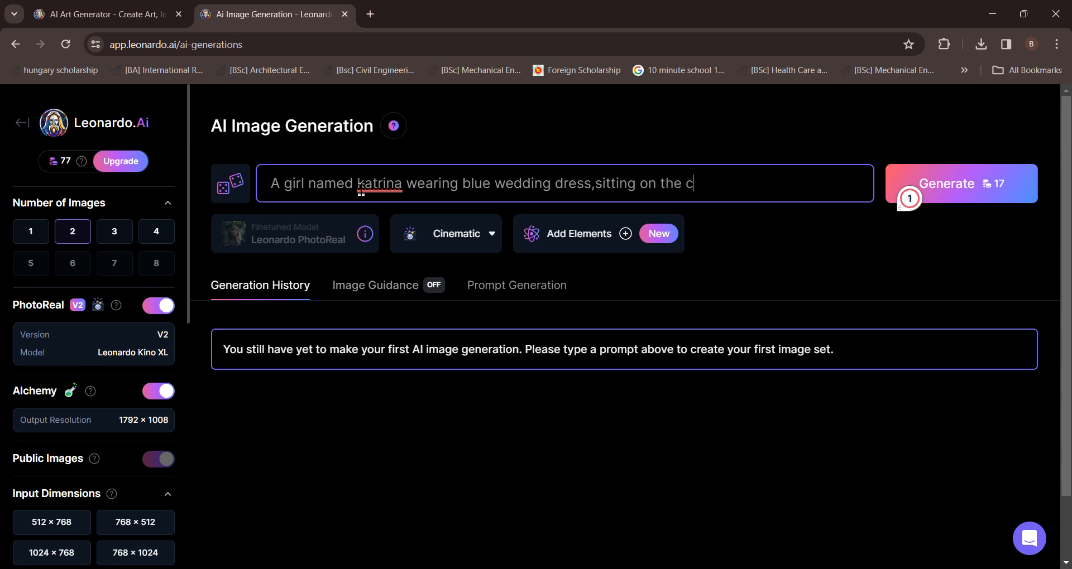
{"action": "type", "text": "ouch ,in a wel"}
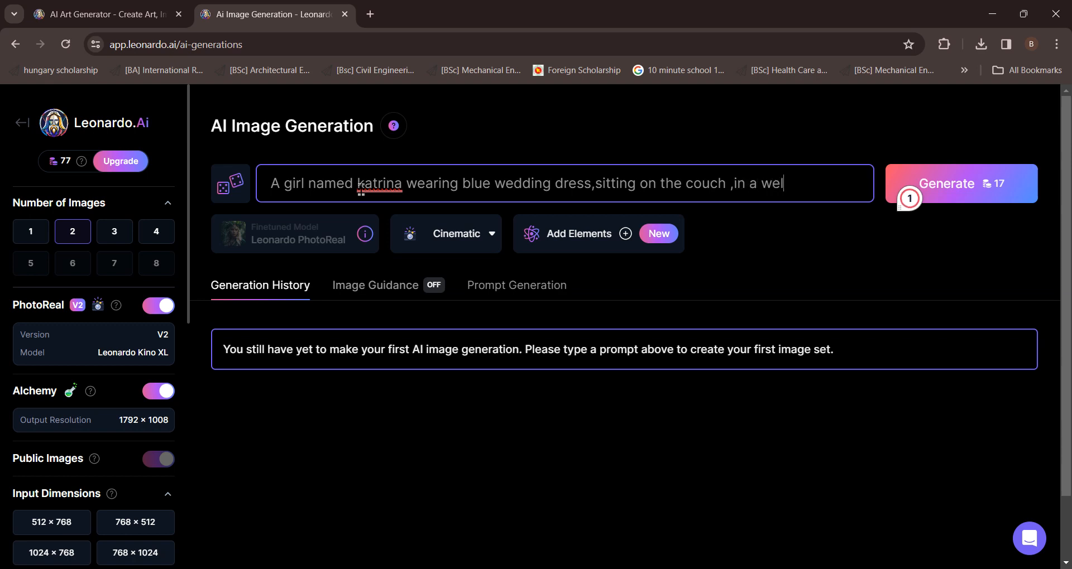
{"action": "type", "text": "l furnished h"}
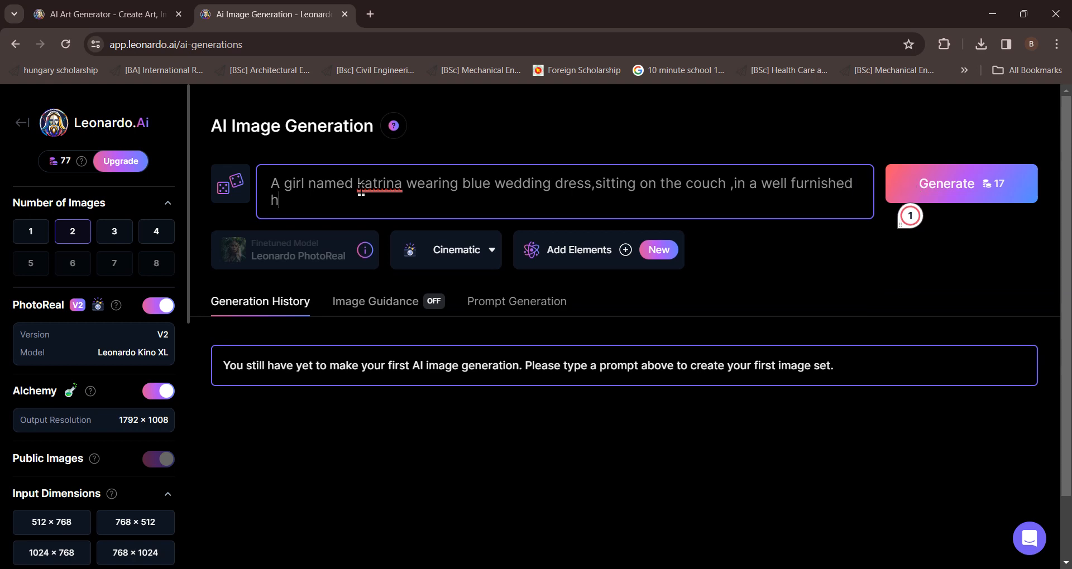
{"action": "type", "text": "ouse ,posing for picture"}
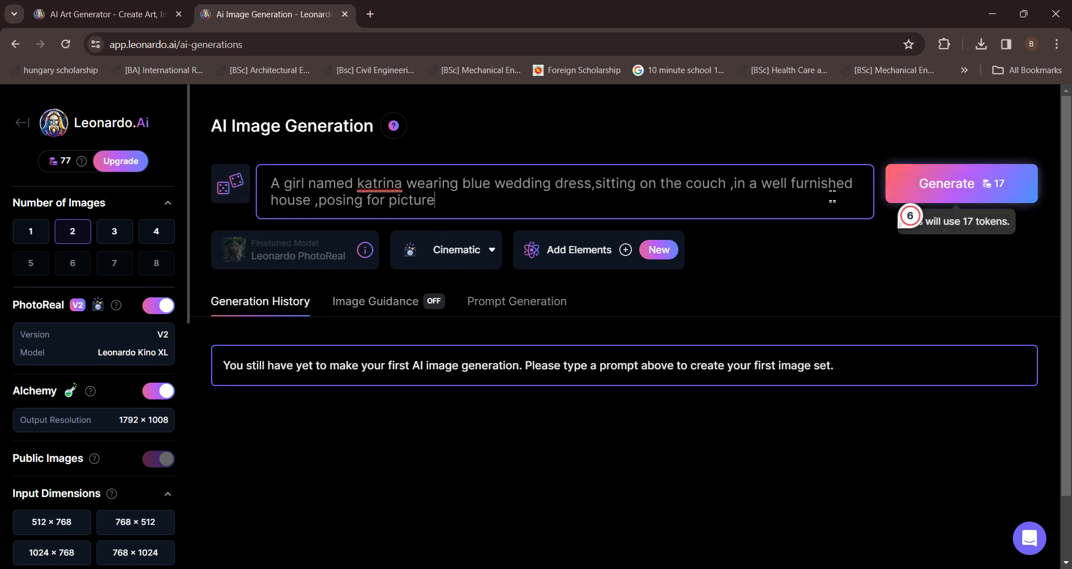
{"action": "left_click", "coordinate": [981, 181]}
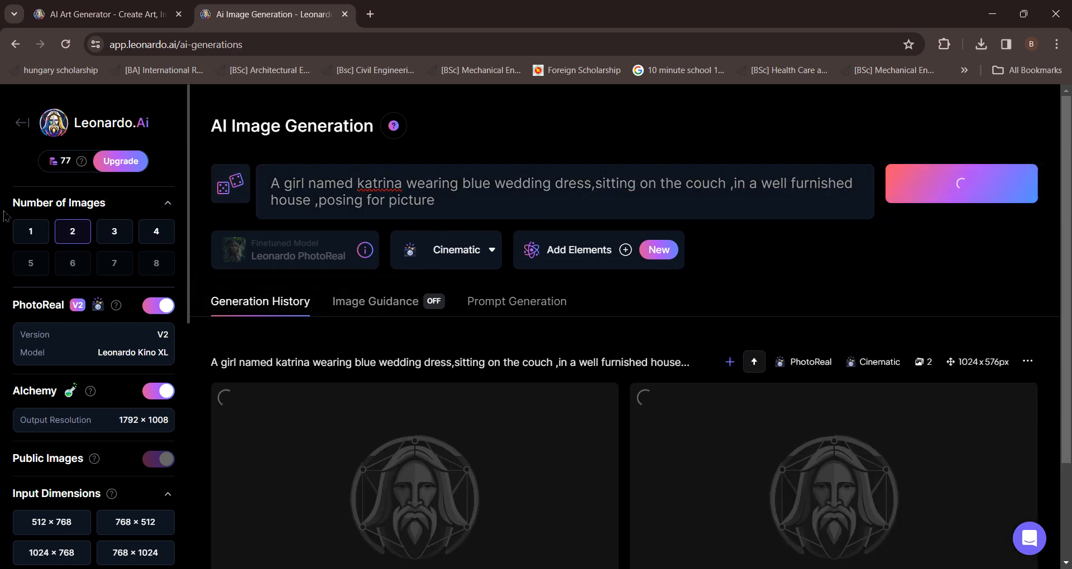
{"action": "scroll", "coordinate": [402, 329], "scroll_direction": "down", "scroll_amount": 2}
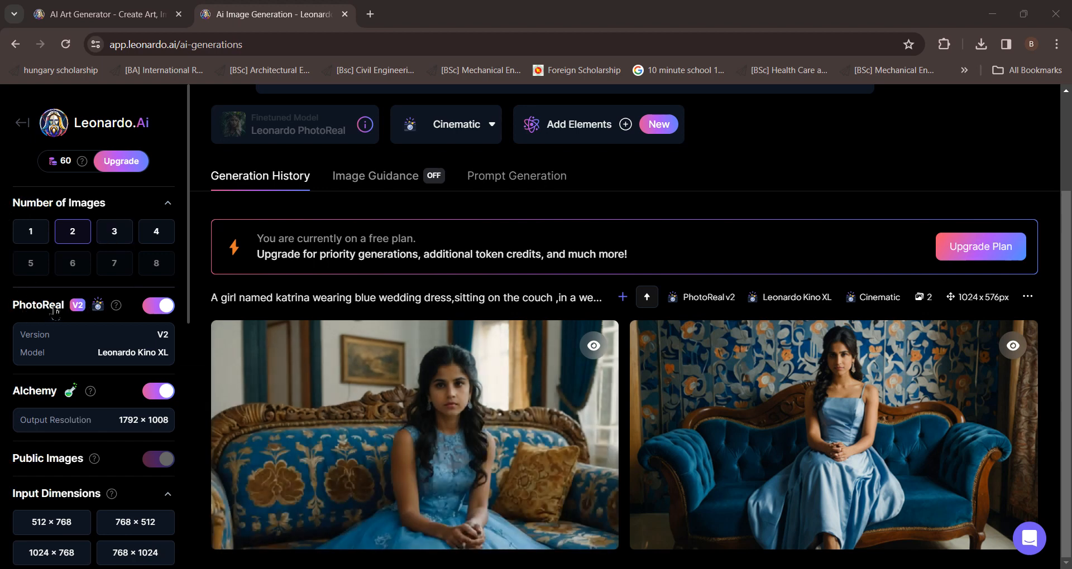
Turn off the PhotoReal option
{"action": "left_click", "coordinate": [162, 307]}
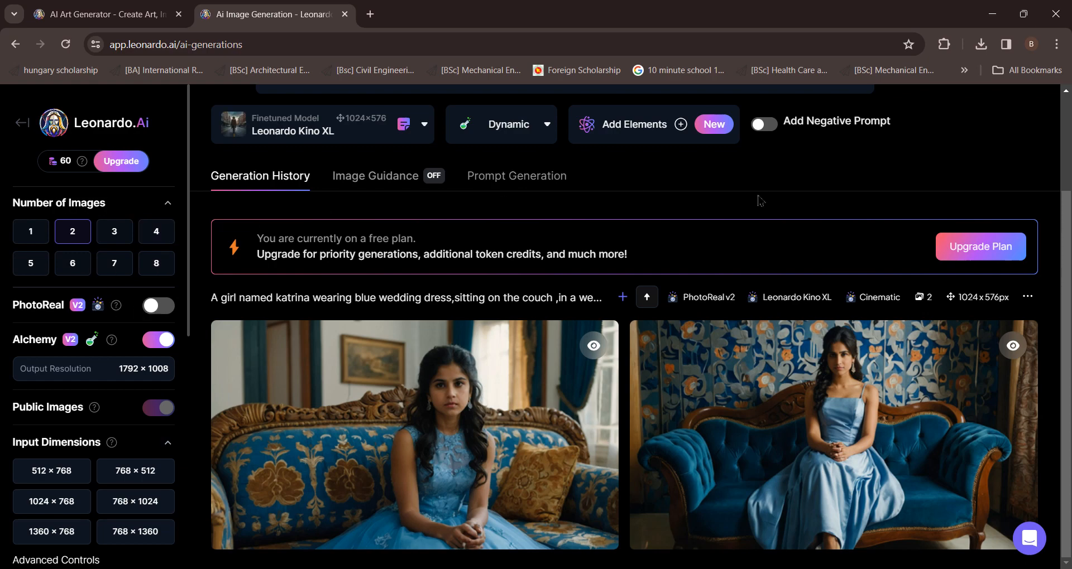
{"action": "scroll", "coordinate": [760, 200], "scroll_direction": "up", "scroll_amount": 3}
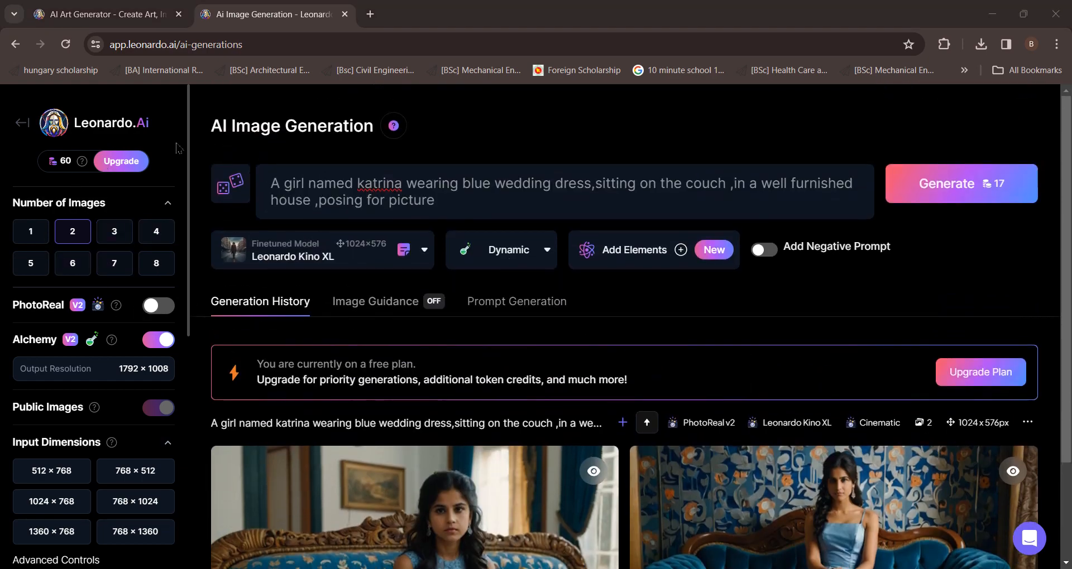
Set the number of images to 1 and regenerate the prompt, dismissing the Alchemy upgrade offer
{"action": "left_click", "coordinate": [32, 233]}
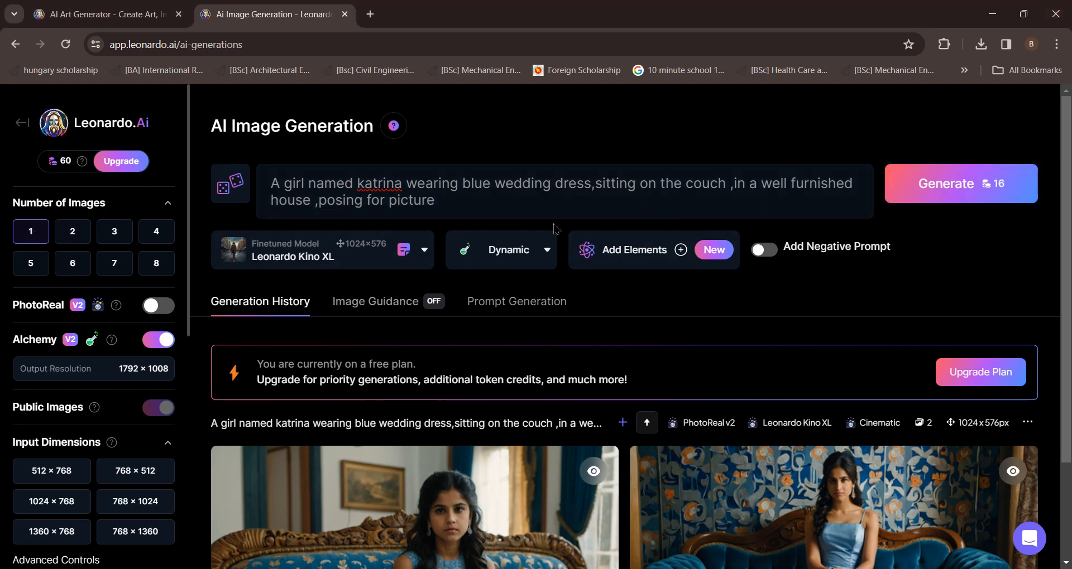
{"action": "left_click", "coordinate": [949, 189]}
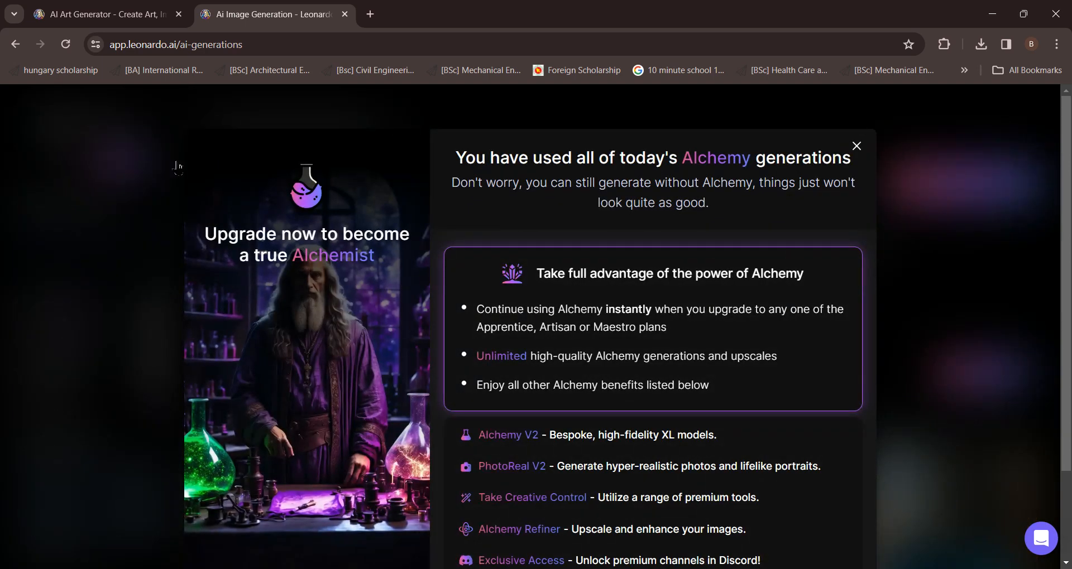
{"action": "left_click", "coordinate": [177, 167]}
{"action": "left_click", "coordinate": [952, 187]}
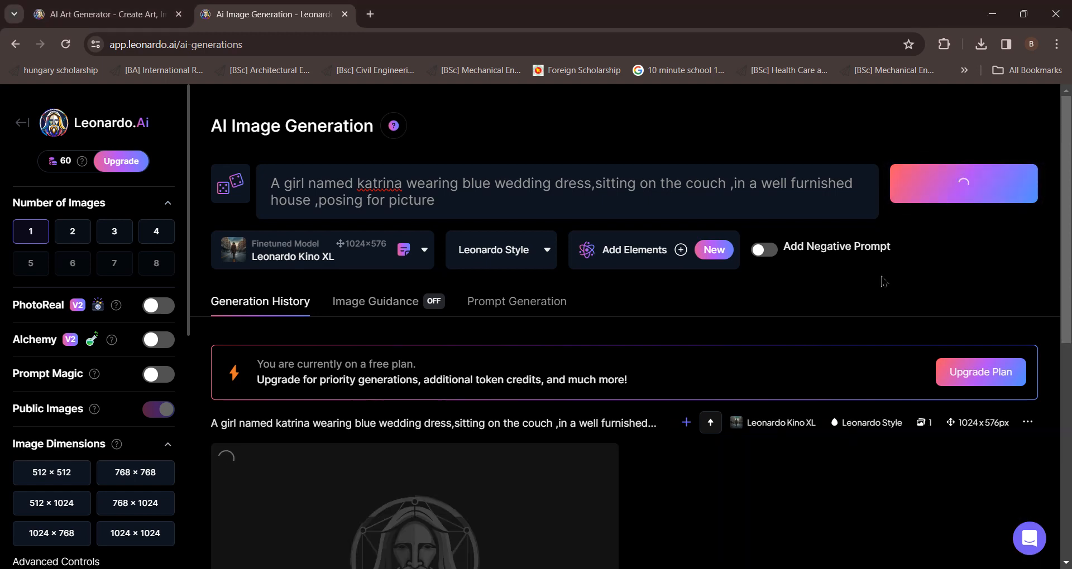
Scroll to the new image, open it in full view, and close the preview
{"action": "scroll", "coordinate": [423, 307], "scroll_direction": "down", "scroll_amount": 3}
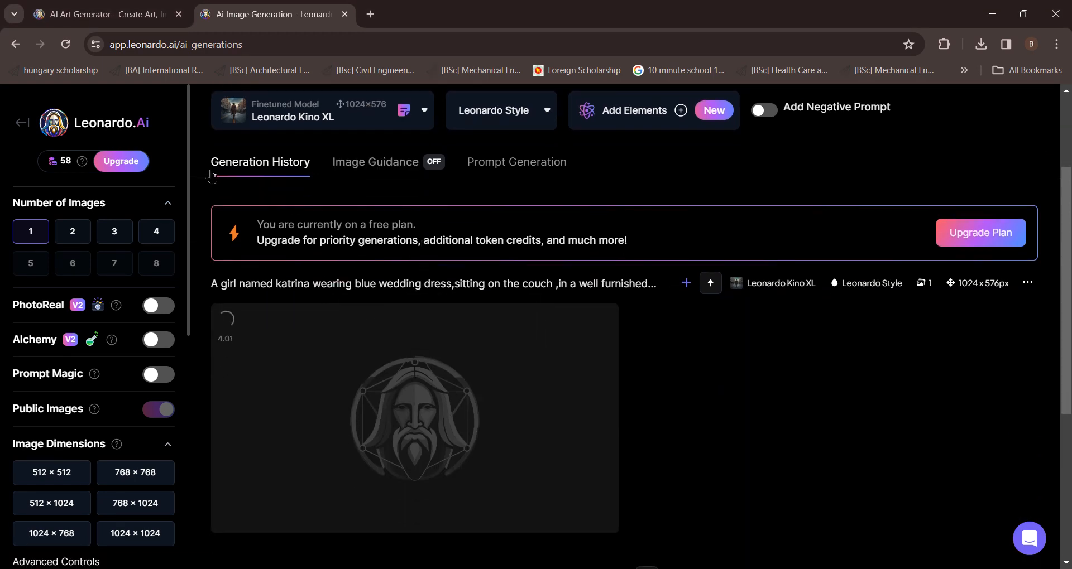
{"action": "scroll", "coordinate": [577, 287], "scroll_direction": "down", "scroll_amount": 3}
{"action": "scroll", "coordinate": [577, 288], "scroll_direction": "down", "scroll_amount": 3}
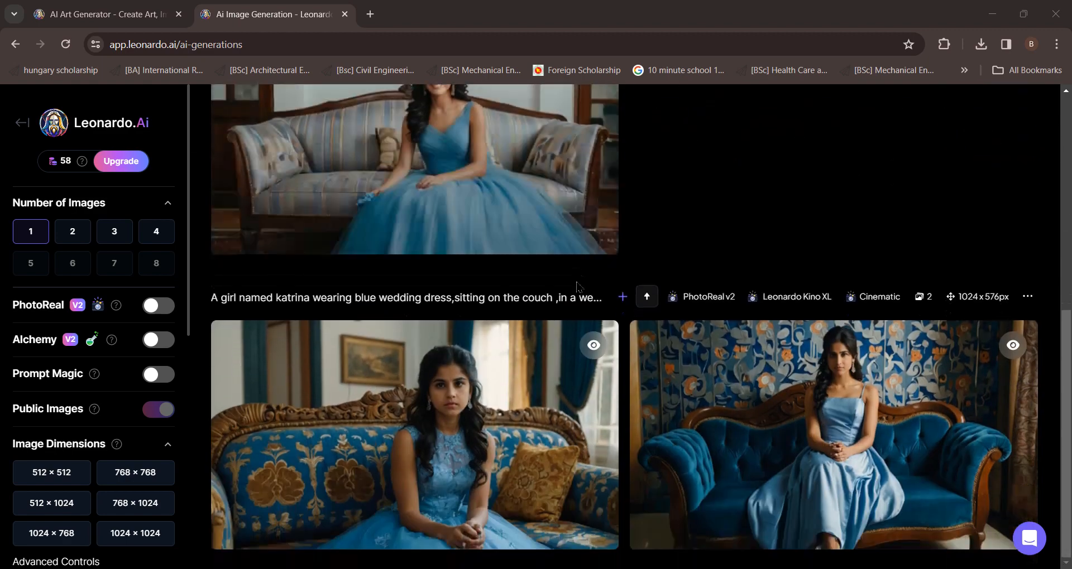
{"action": "scroll", "coordinate": [577, 288], "scroll_direction": "up", "scroll_amount": 10}
{"action": "left_click", "coordinate": [474, 319]}
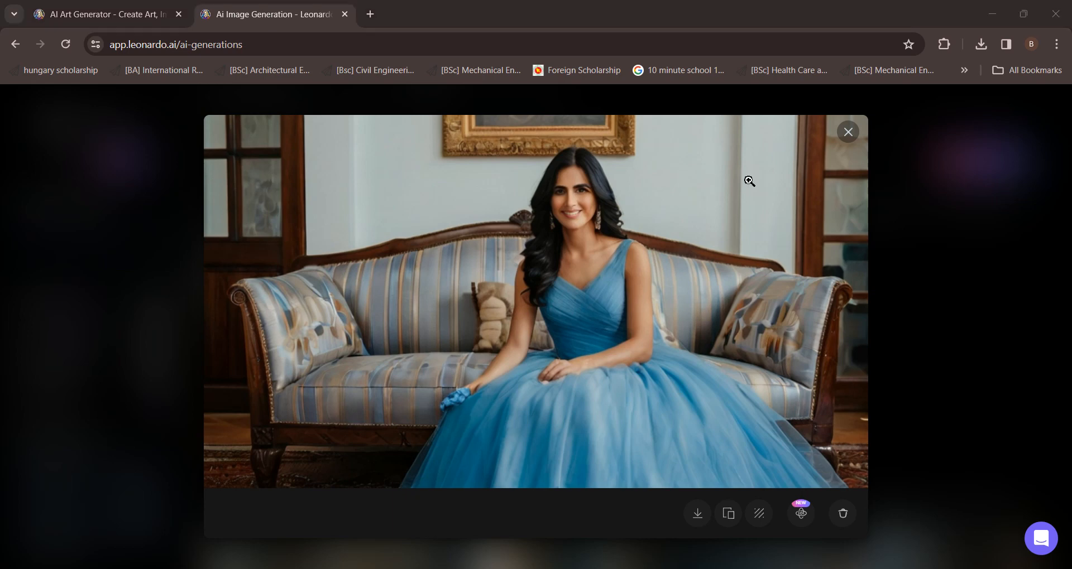
{"action": "left_click", "coordinate": [848, 131]}
{"action": "scroll", "coordinate": [445, 229], "scroll_direction": "up", "scroll_amount": 4}
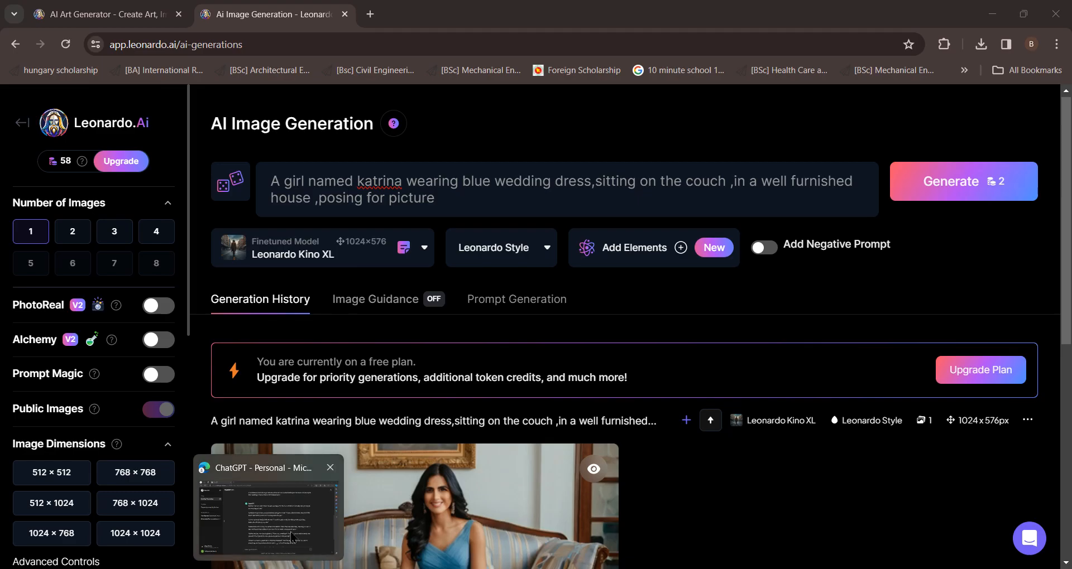
Switch to ChatGPT and resend the earlier prompt with 'named marcus' added after 'her husband'
{"action": "left_click", "coordinate": [297, 514]}
{"action": "scroll", "coordinate": [602, 463], "scroll_direction": "up", "scroll_amount": 10}
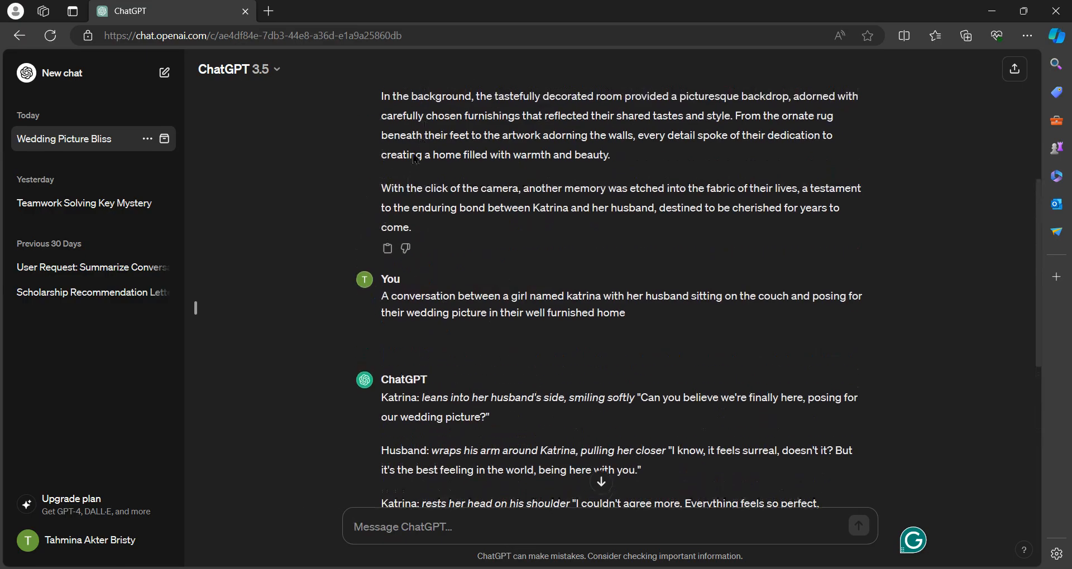
{"action": "left_click_drag", "start_coordinate": [384, 124], "coordinate": [538, 174]}
{"action": "left_click", "coordinate": [563, 127]}
{"action": "mouse_move", "coordinate": [393, 568]}
{"action": "left_click", "coordinate": [504, 539]}
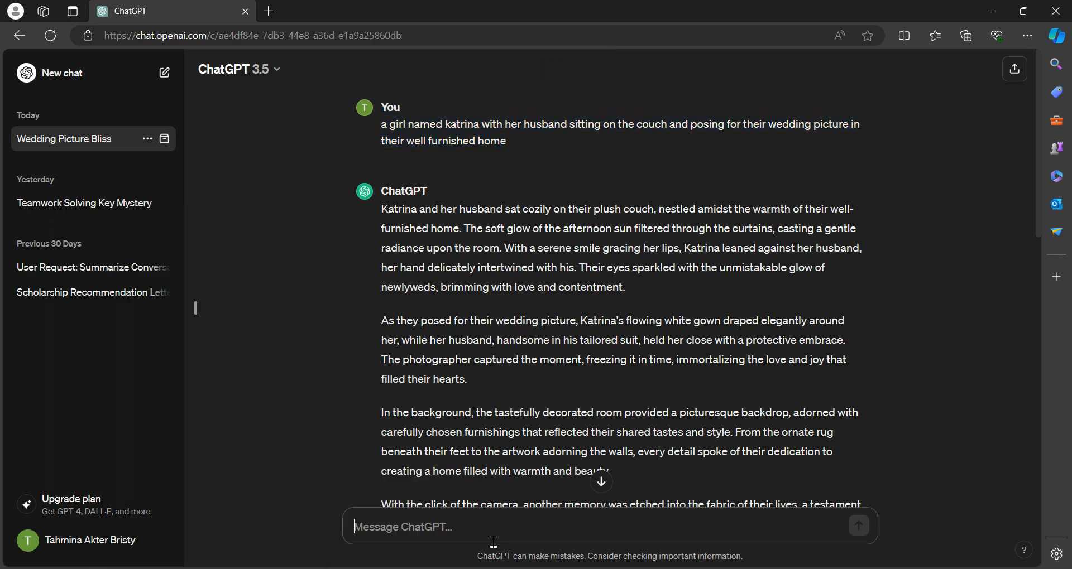
{"action": "key", "text": "ctrl+v"}
{"action": "left_click", "coordinate": [543, 494]}
{"action": "type", "text": "named marcus"}
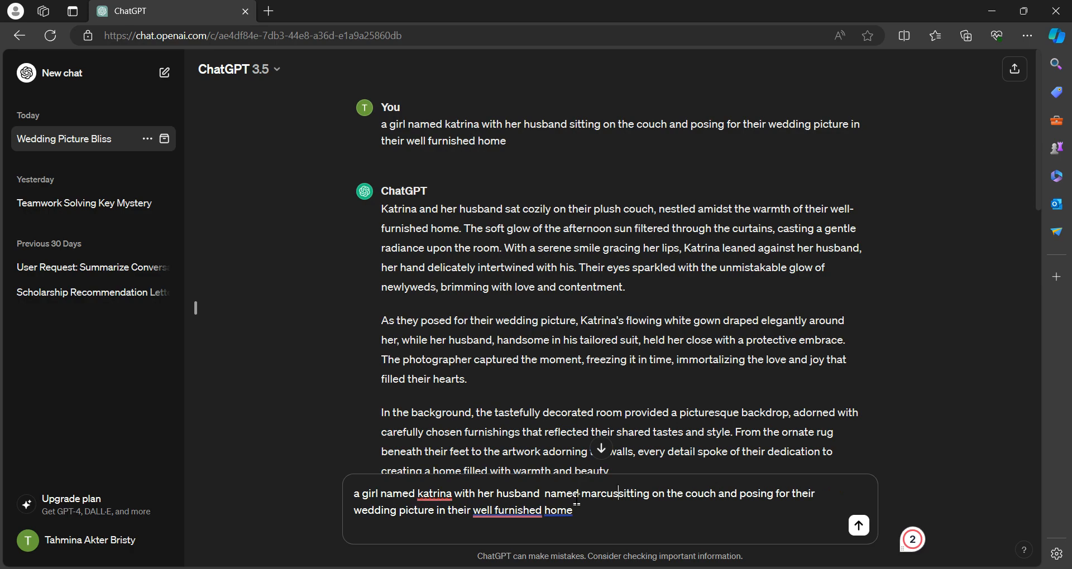
{"action": "left_click", "coordinate": [859, 525]}
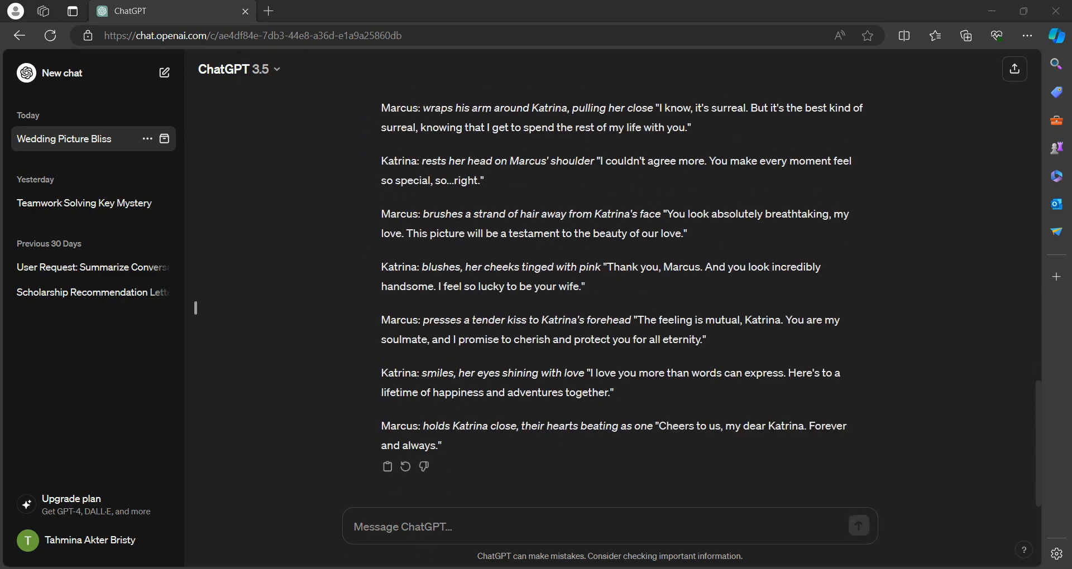
Switch back to Leonardo.Ai, append 'with her husband marcus ,smiling for the photo' to the prompt, and generate
{"action": "mouse_move", "coordinate": [391, 566]}
{"action": "left_click", "coordinate": [404, 550]}
{"action": "left_click", "coordinate": [458, 207]}
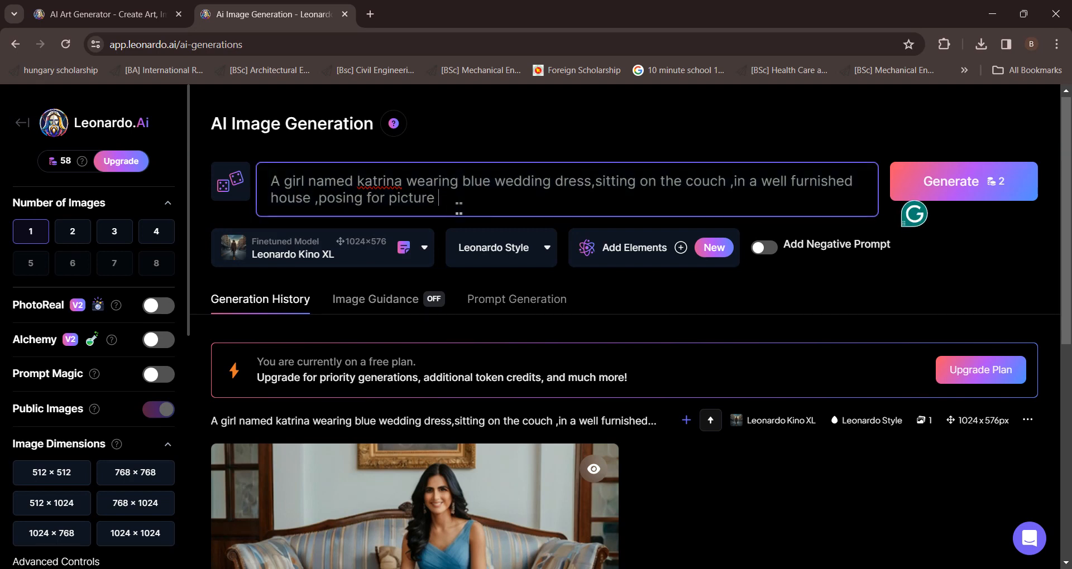
{"action": "type", "text": "with"}
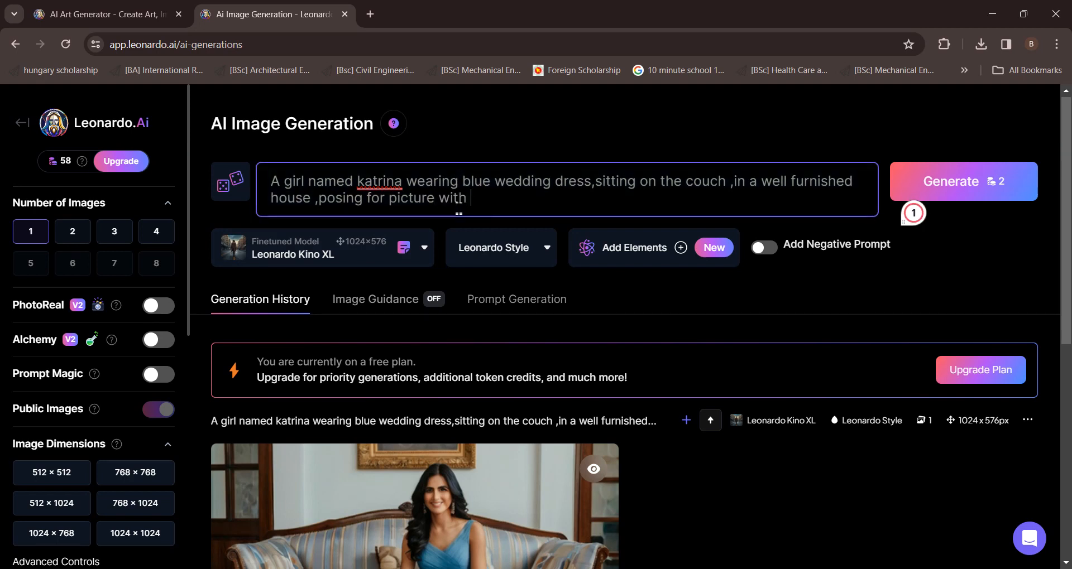
{"action": "type", "text": " her husband mar"}
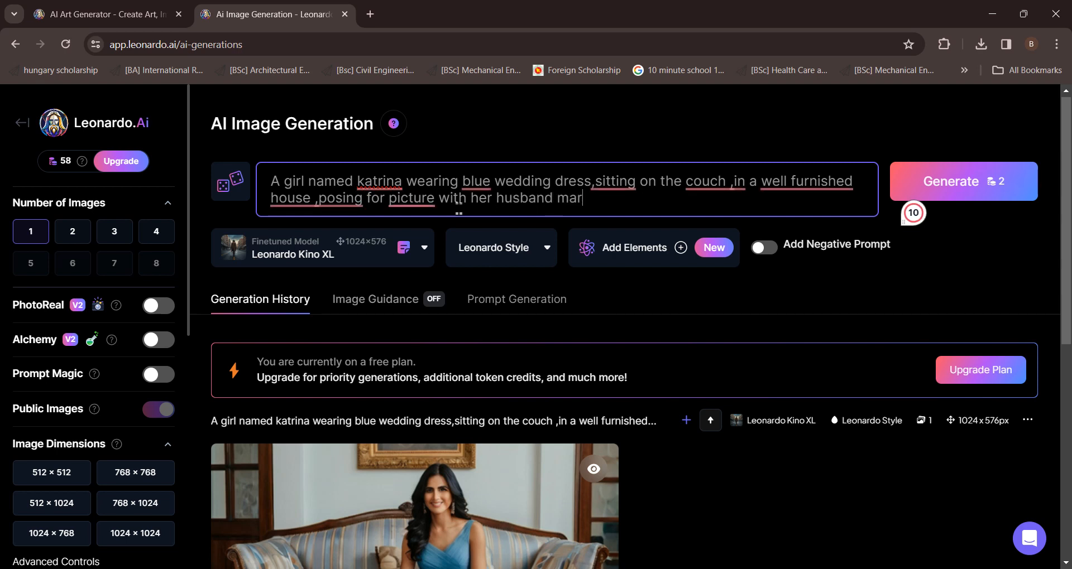
{"action": "type", "text": "cus ,smiling for the photo"}
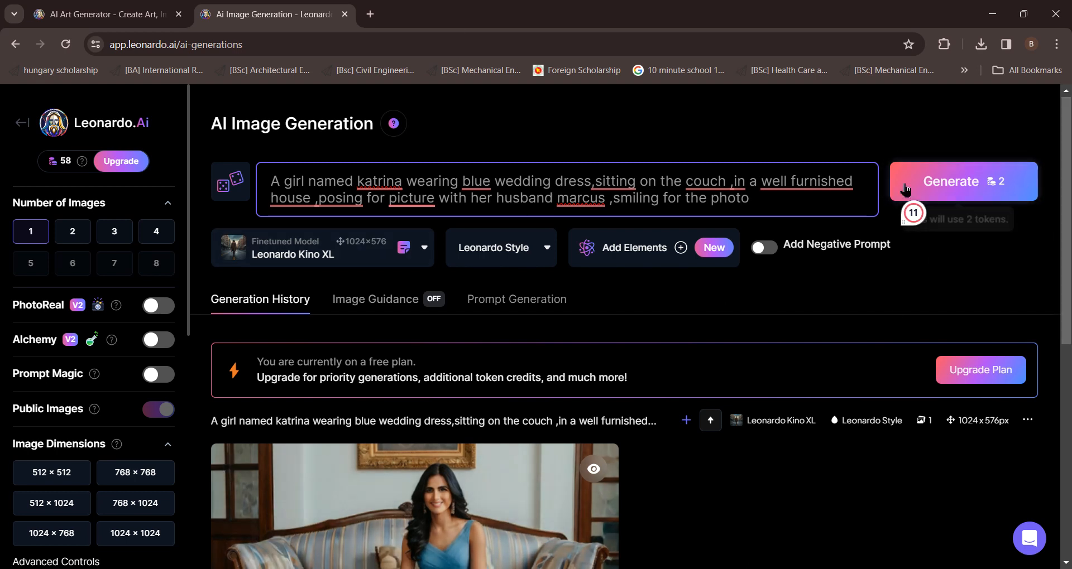
{"action": "left_click", "coordinate": [984, 182]}
{"action": "scroll", "coordinate": [350, 241], "scroll_direction": "down", "scroll_amount": 3}
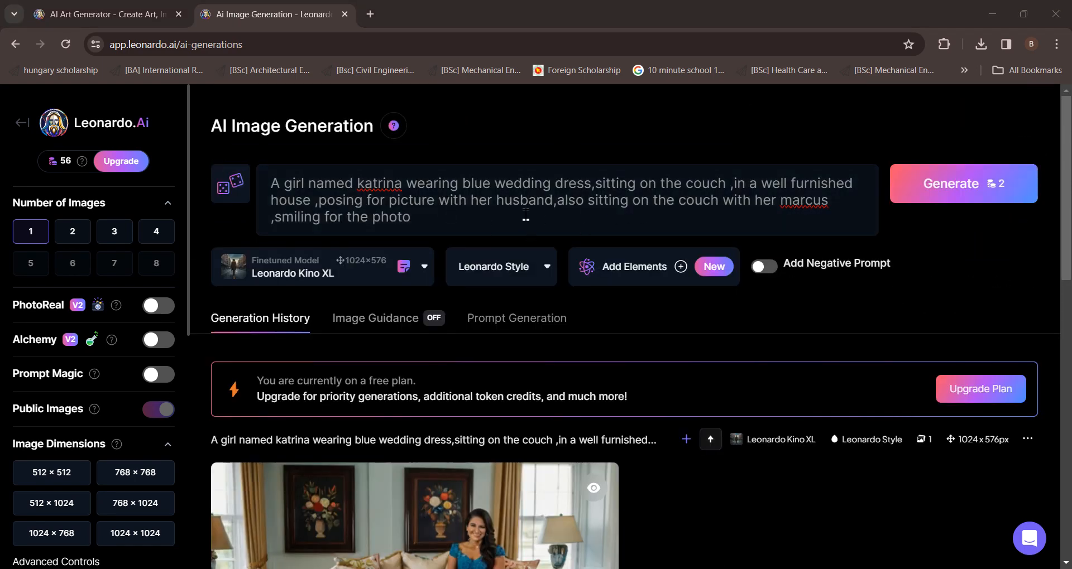
Edit the husband phrase to 'also sitting on the couch with her, marcus' and generate the image again
{"action": "left_click_drag", "start_coordinate": [555, 202], "coordinate": [777, 202]}
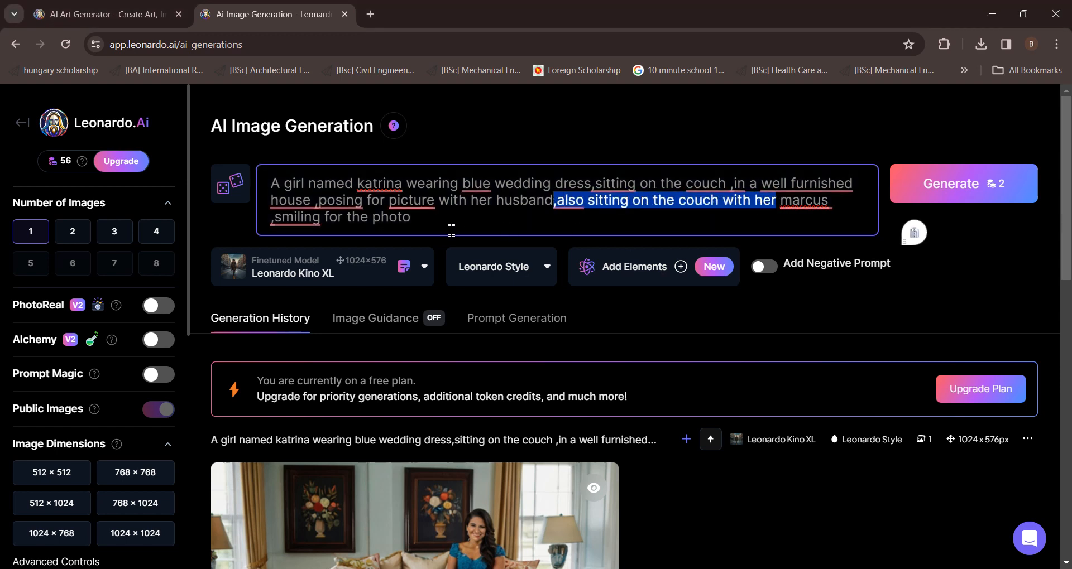
{"action": "left_click", "coordinate": [453, 230]}
{"action": "scroll", "coordinate": [496, 310], "scroll_direction": "down", "scroll_amount": 4}
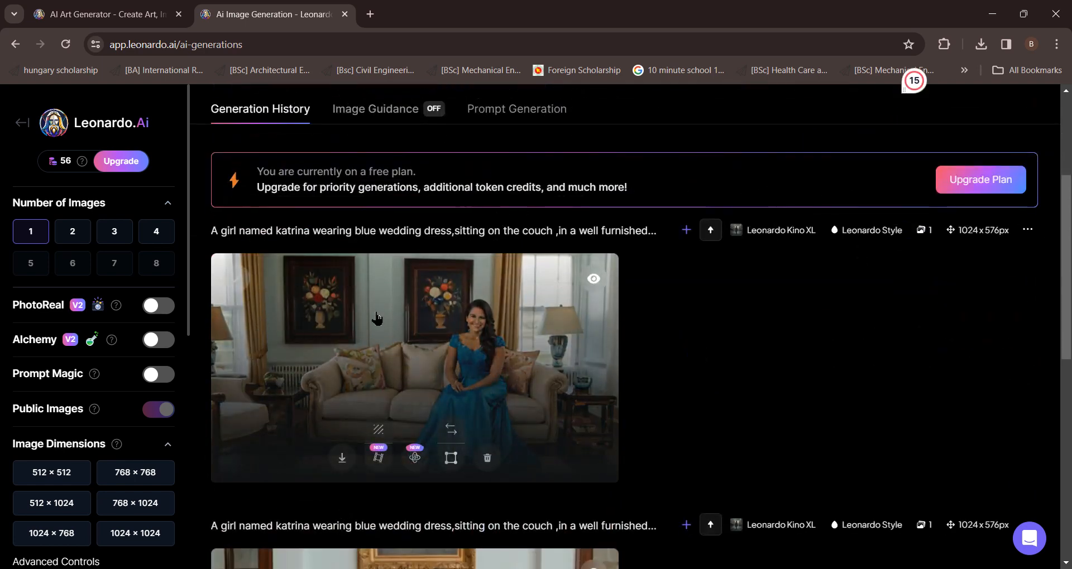
{"action": "scroll", "coordinate": [771, 282], "scroll_direction": "up", "scroll_amount": 4}
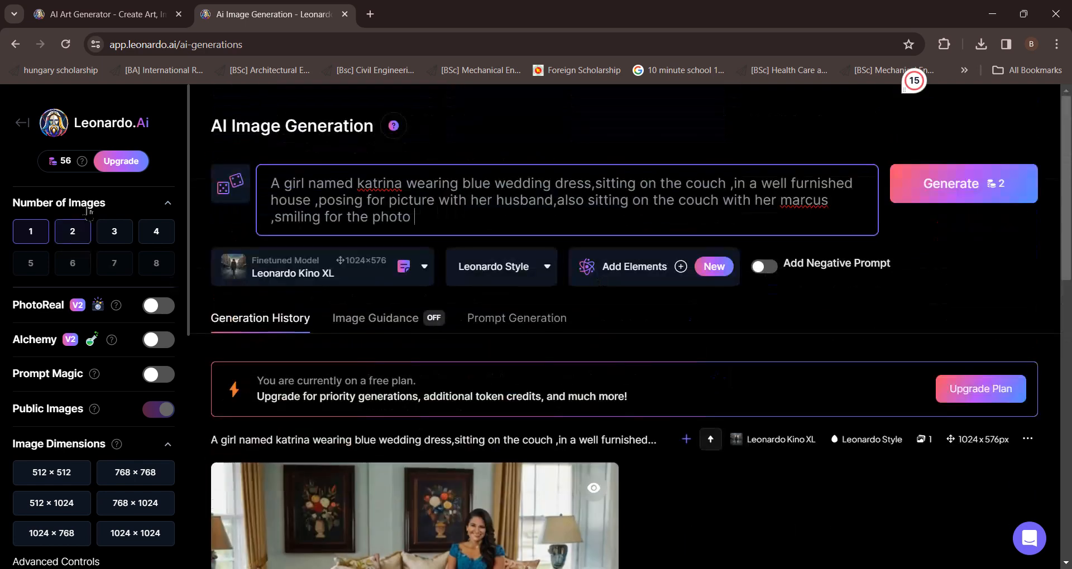
{"action": "left_click", "coordinate": [969, 184]}
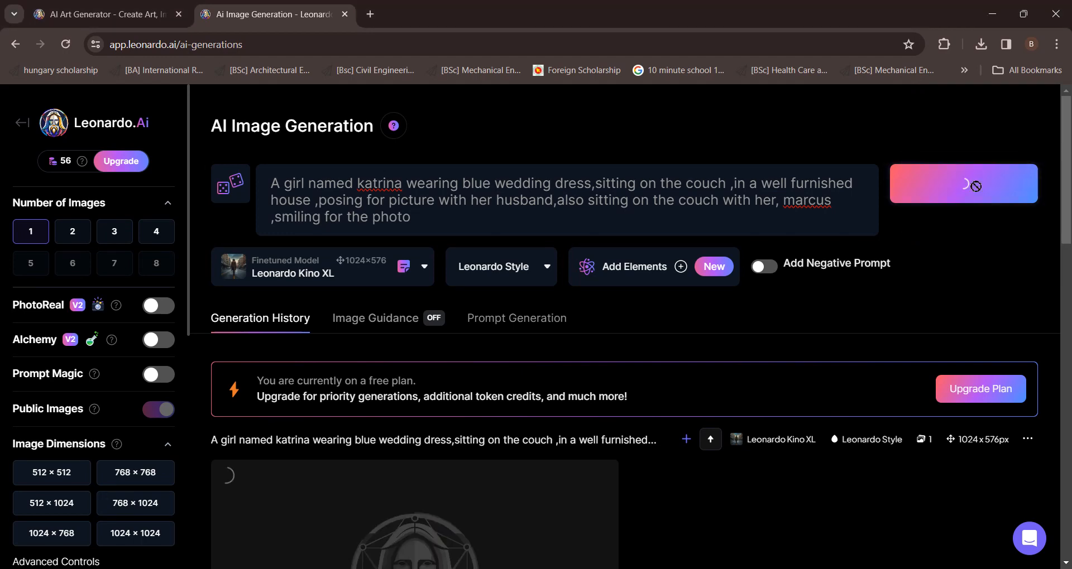
Open the newest couple image in full view and close the preview
{"action": "scroll", "coordinate": [588, 226], "scroll_direction": "down", "scroll_amount": 4}
{"action": "scroll", "coordinate": [217, 176], "scroll_direction": "up", "scroll_amount": 1}
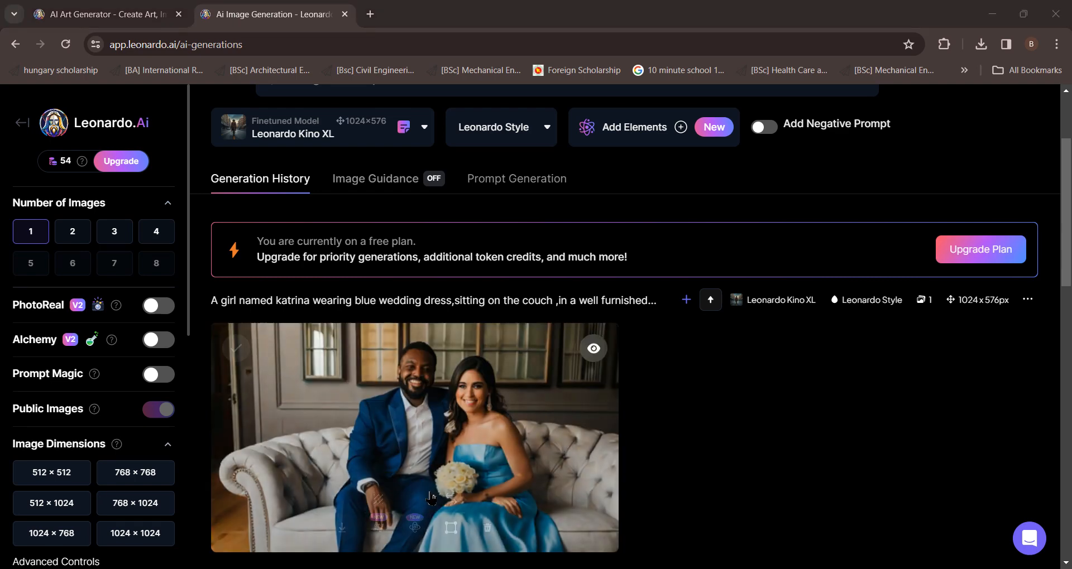
{"action": "left_click", "coordinate": [436, 428]}
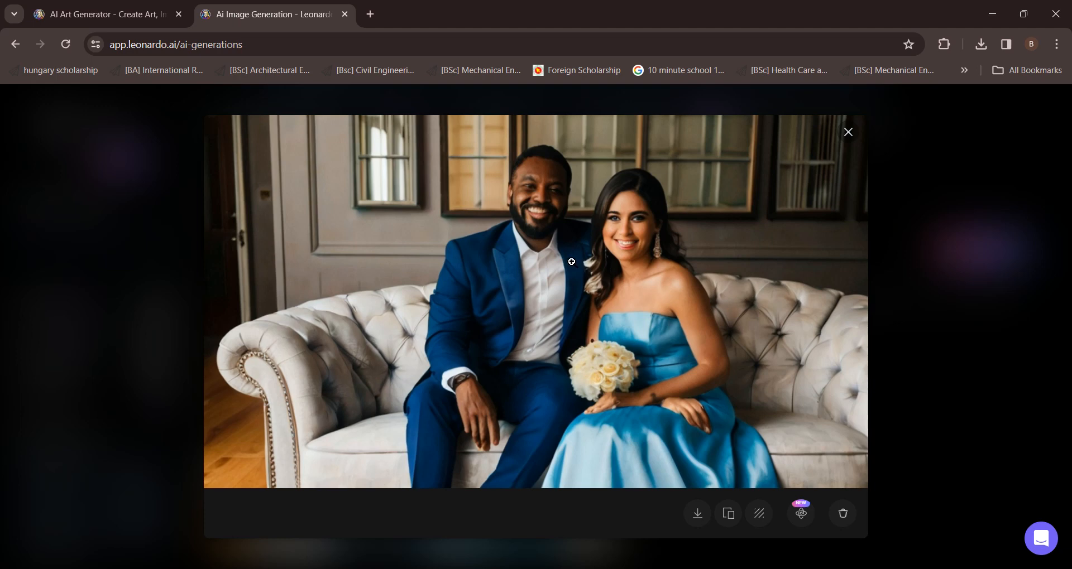
{"action": "left_click", "coordinate": [848, 132]}
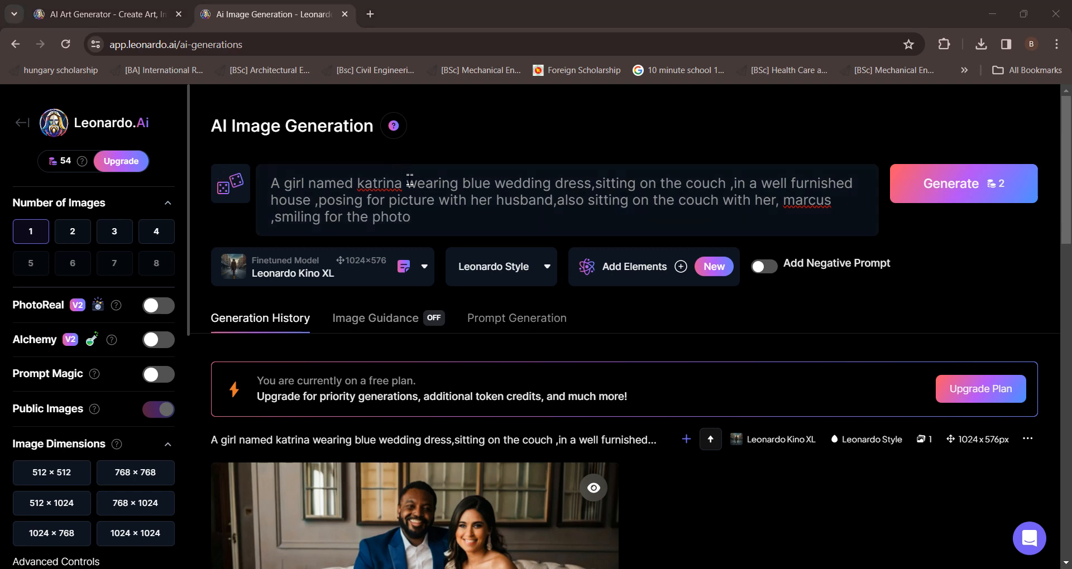
Replace the prompt with 'A girl named katrina in a class waiting for teacher' and generate
{"action": "left_click_drag", "start_coordinate": [403, 185], "coordinate": [437, 243]}
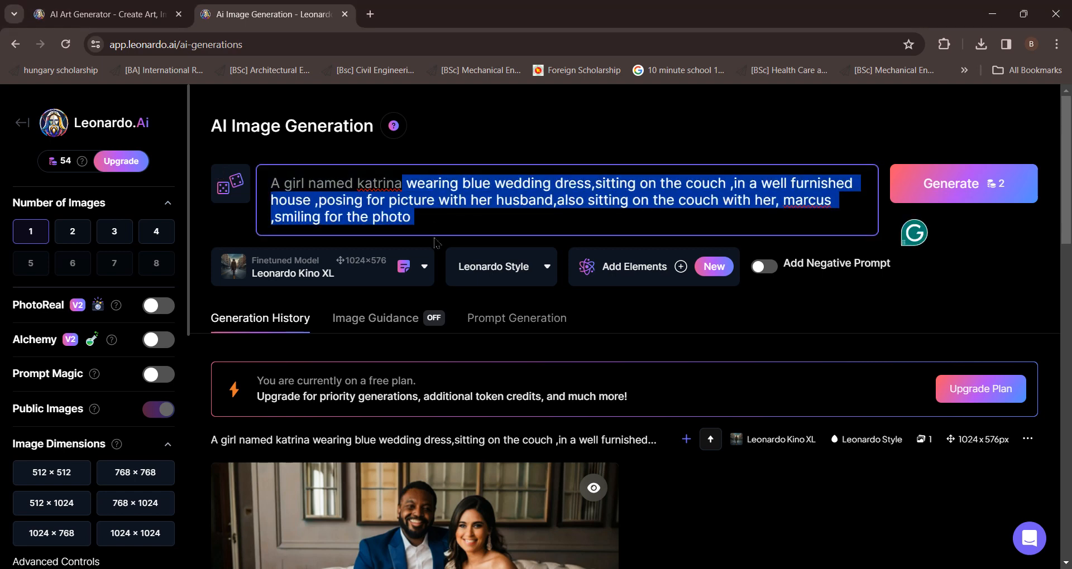
{"action": "key", "text": "BackSpace"}
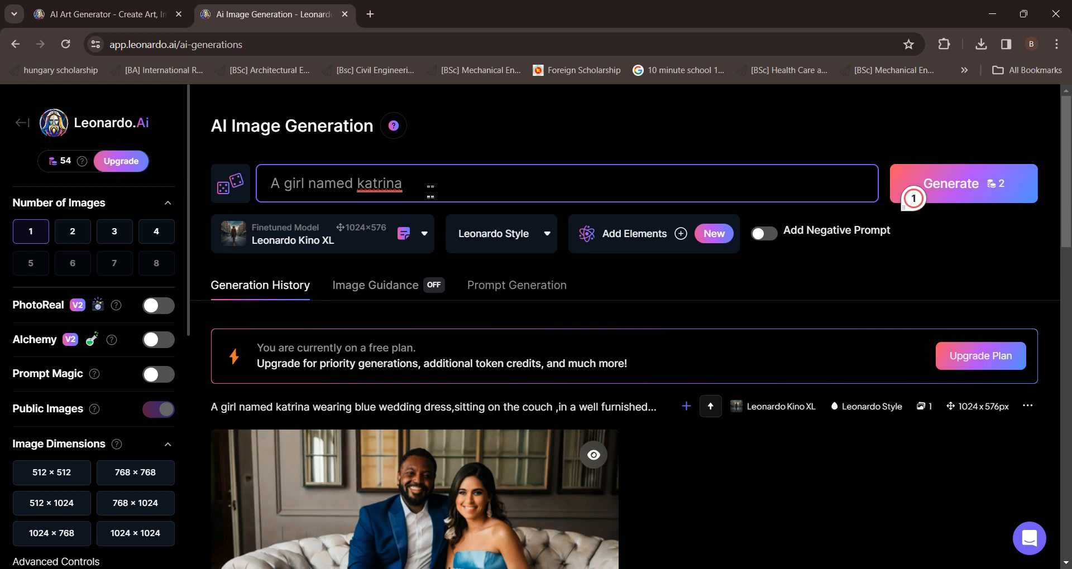
{"action": "type", "text": "wne"}
{"action": "left_click", "coordinate": [222, 166]}
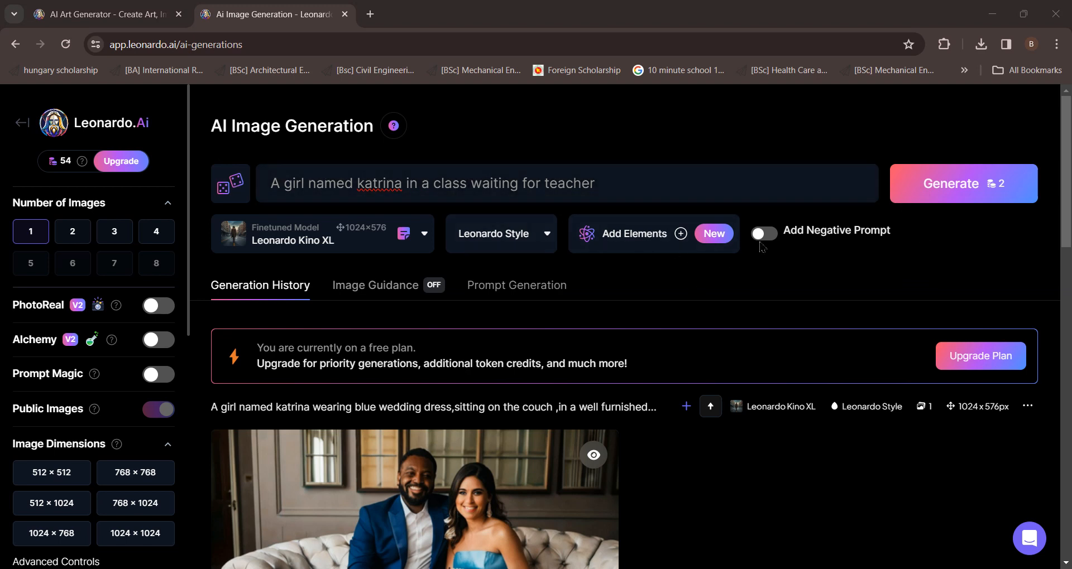
{"action": "left_click", "coordinate": [992, 193]}
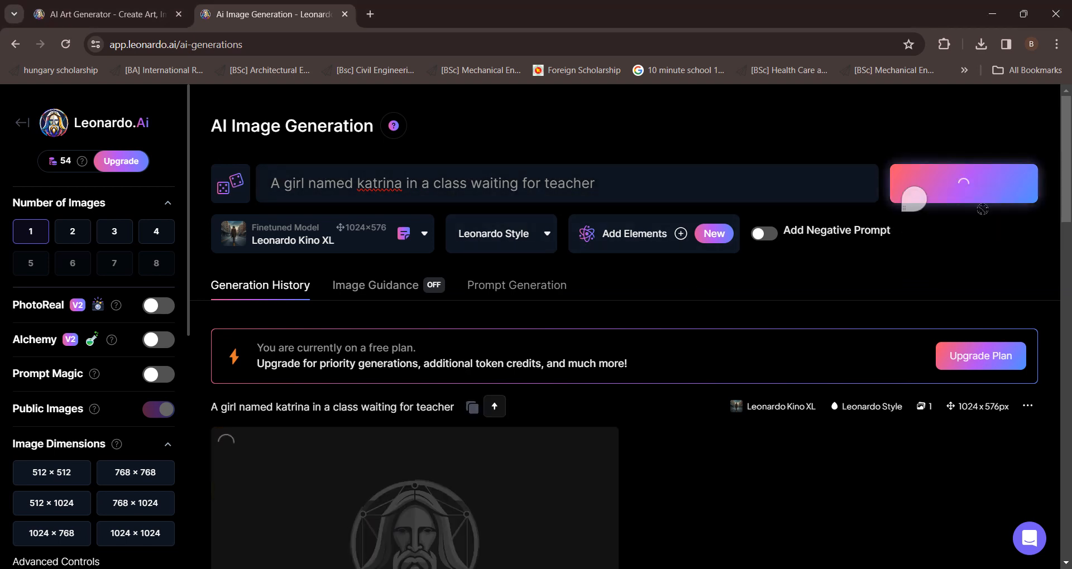
Change the prompt to 'A girl named katrina sitting in a chair of a resturant', set images to 2, and generate
{"action": "scroll", "coordinate": [910, 198], "scroll_direction": "down", "scroll_amount": 3}
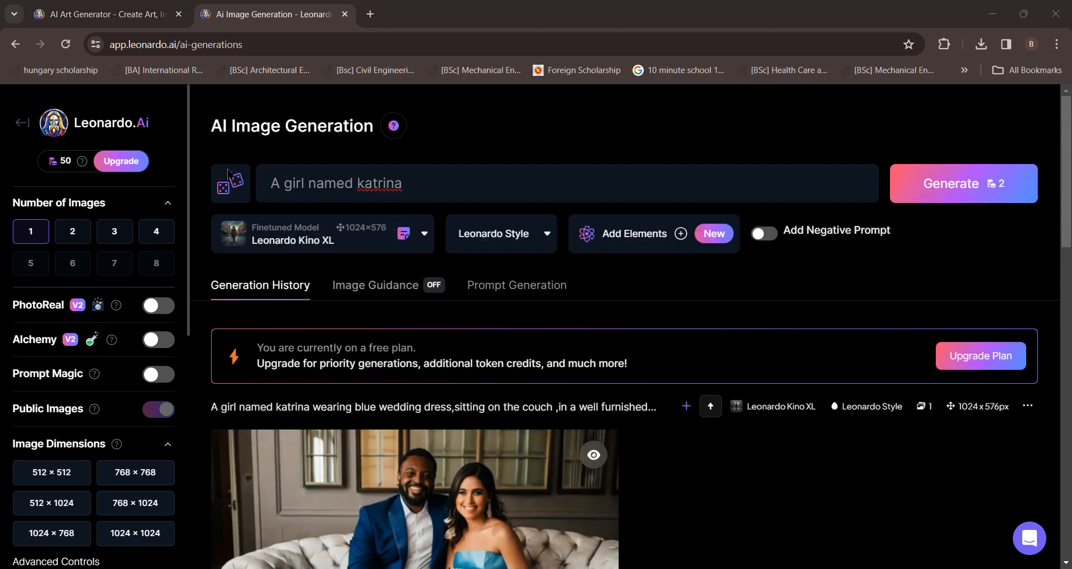
{"action": "left_click", "coordinate": [431, 183]}
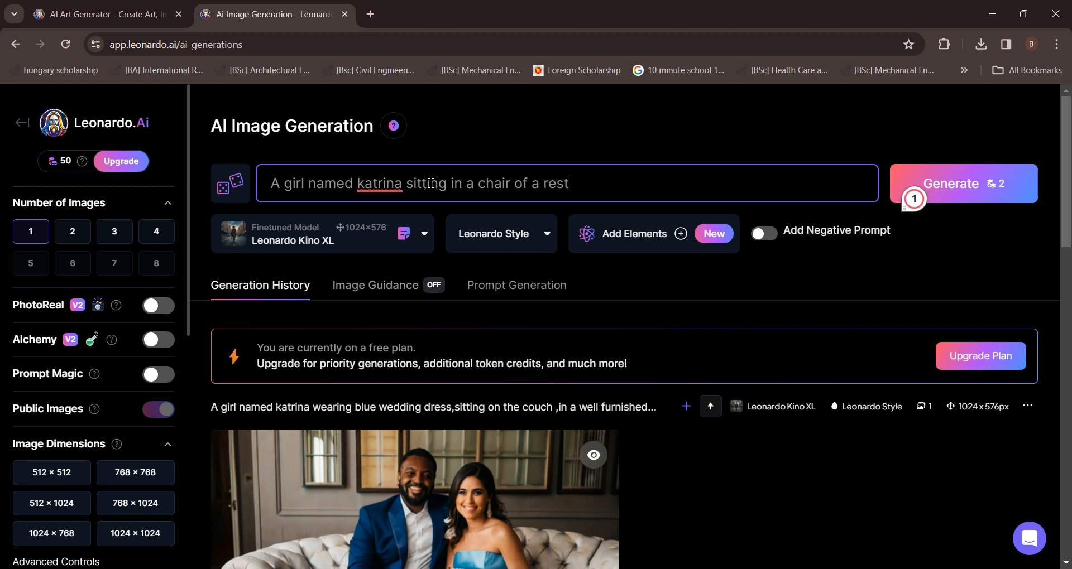
{"action": "type", "text": "ant"}
{"action": "left_click", "coordinate": [72, 231]}
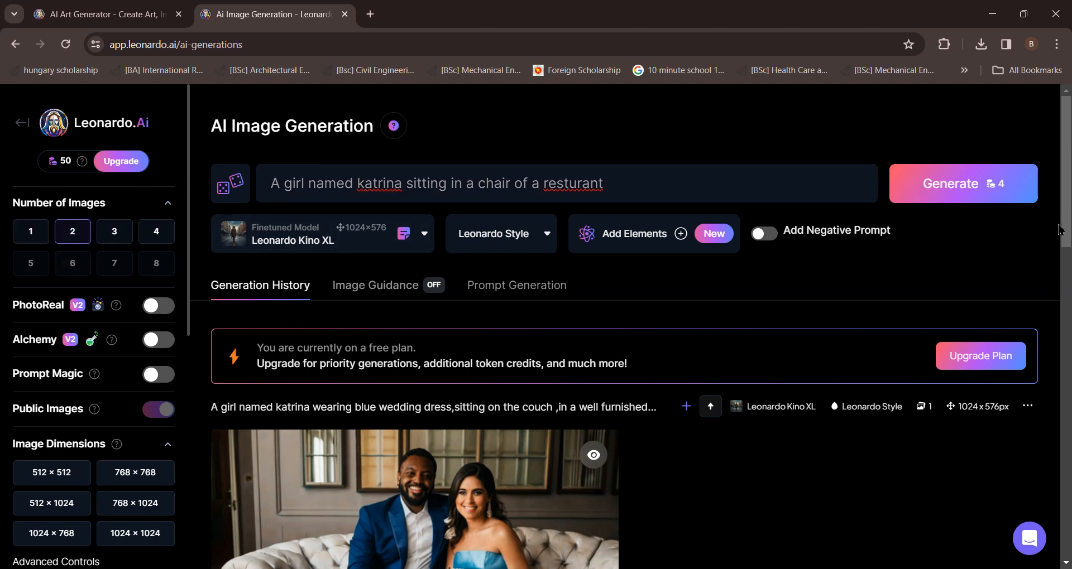
{"action": "left_click", "coordinate": [1006, 189]}
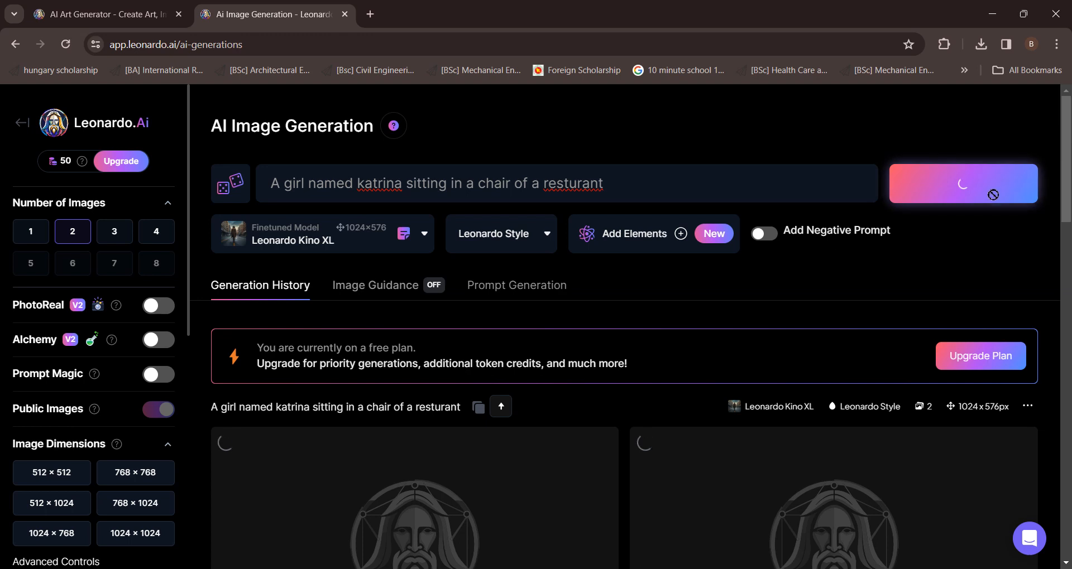
Scroll through the generation history to review the restaurant image
{"action": "scroll", "coordinate": [477, 181], "scroll_direction": "down", "scroll_amount": 5}
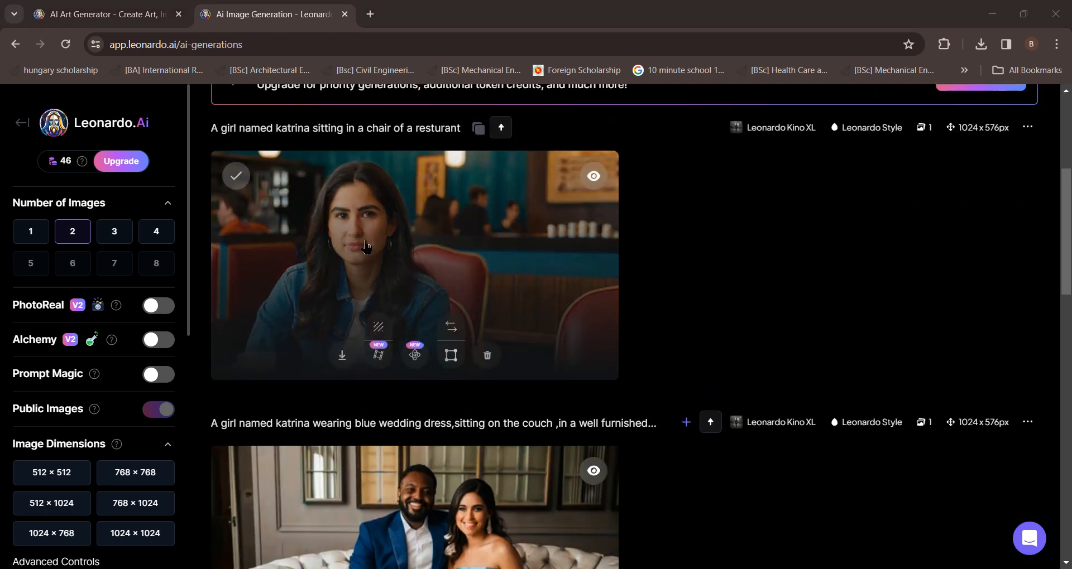
{"action": "scroll", "coordinate": [522, 380], "scroll_direction": "down", "scroll_amount": 3}
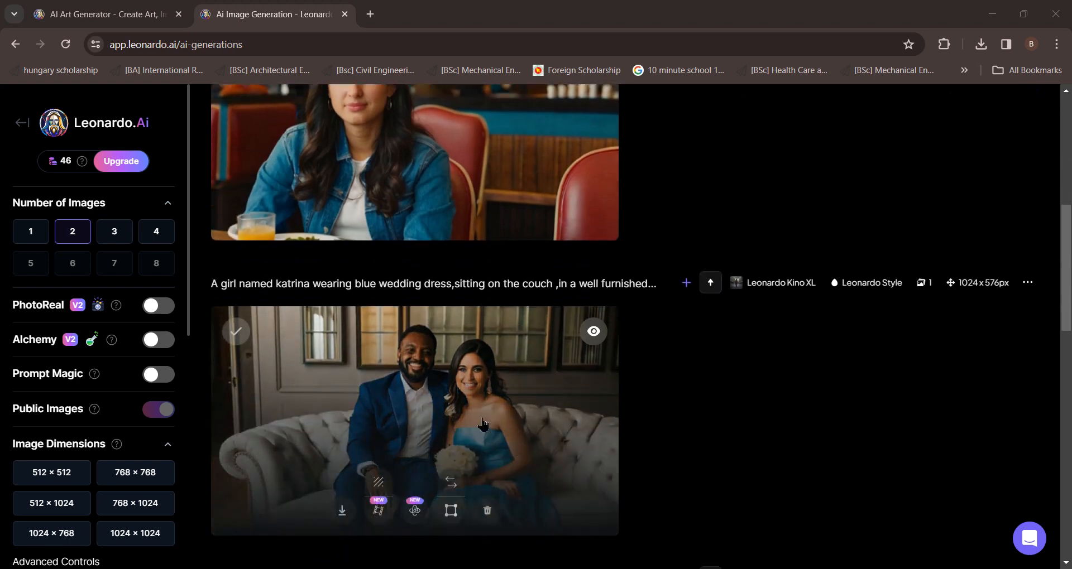
{"action": "scroll", "coordinate": [413, 302], "scroll_direction": "up", "scroll_amount": 4}
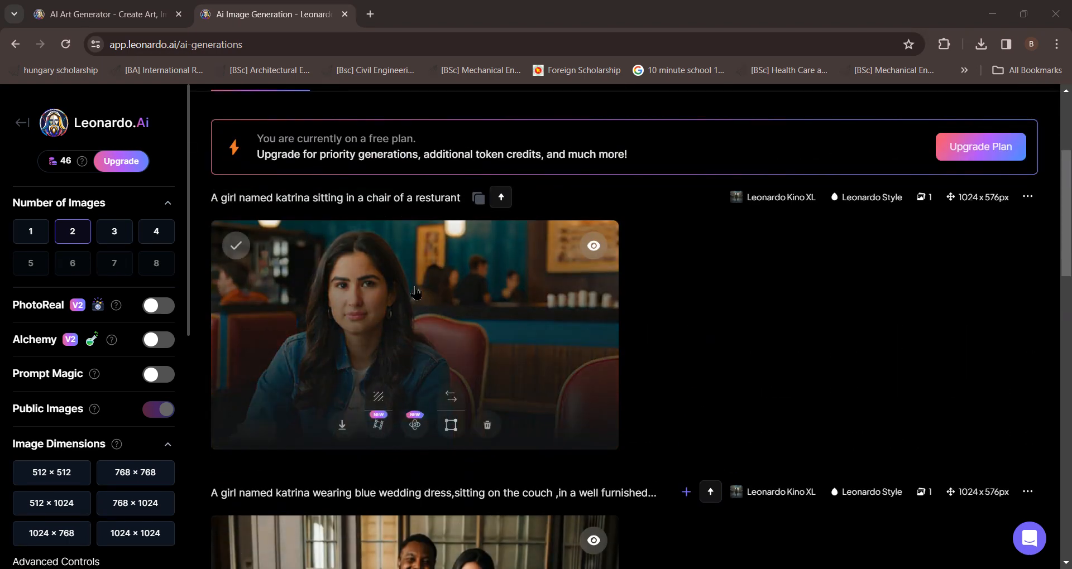
{"action": "scroll", "coordinate": [397, 277], "scroll_direction": "up", "scroll_amount": 3}
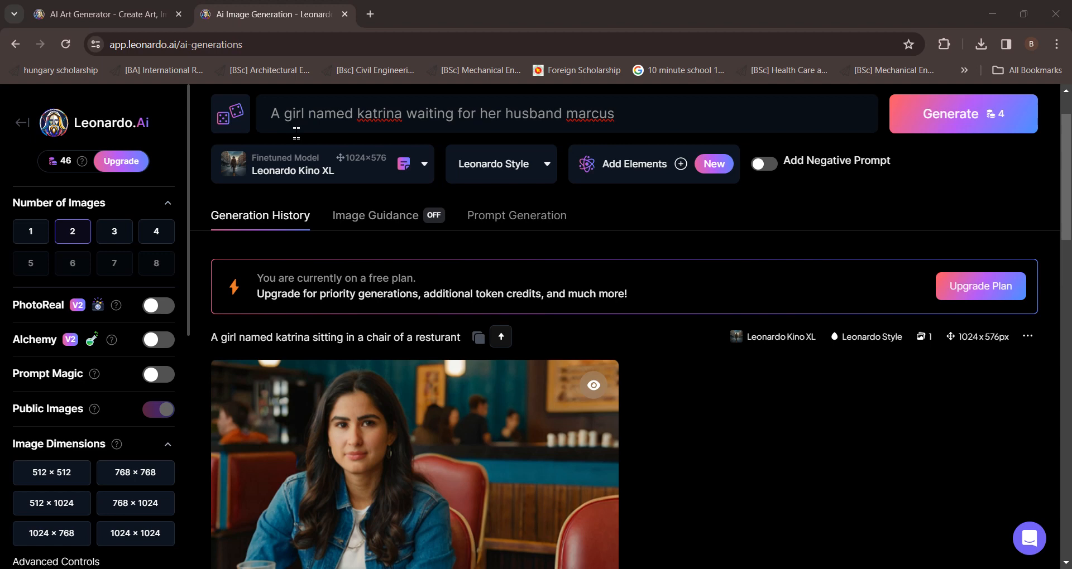
Extend the prompt to 'A girl named katrina waiting for her husband marcus ,near a church' and generate
{"action": "left_click", "coordinate": [646, 114]}
{"action": "type", "text": "ne"}
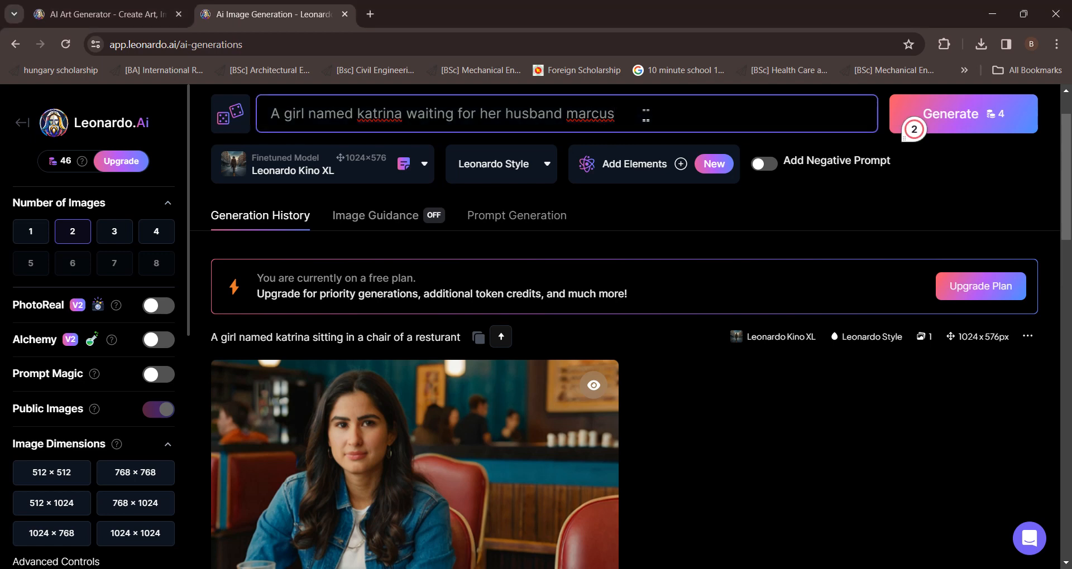
{"action": "type", "text": "ar a c"}
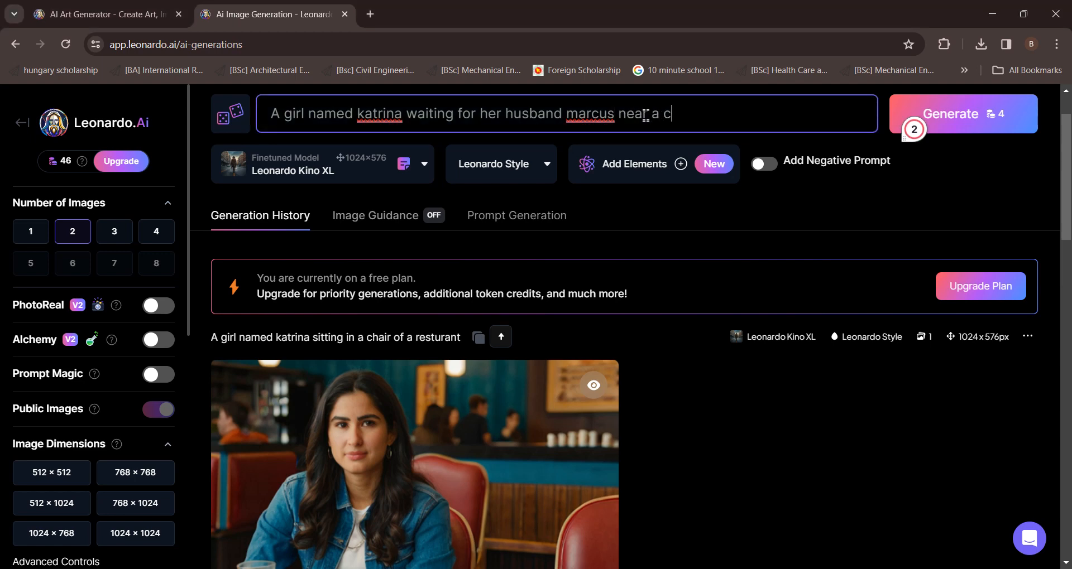
{"action": "type", "text": "hurch"}
{"action": "mouse_move", "coordinate": [619, 115]}
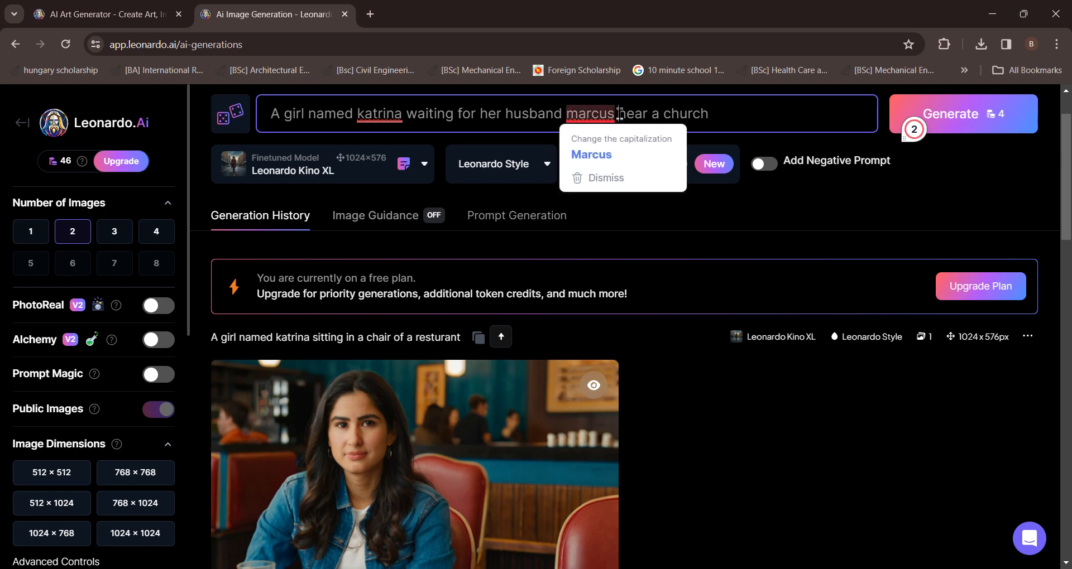
{"action": "left_click", "coordinate": [621, 114]}
{"action": "type", "text": ","}
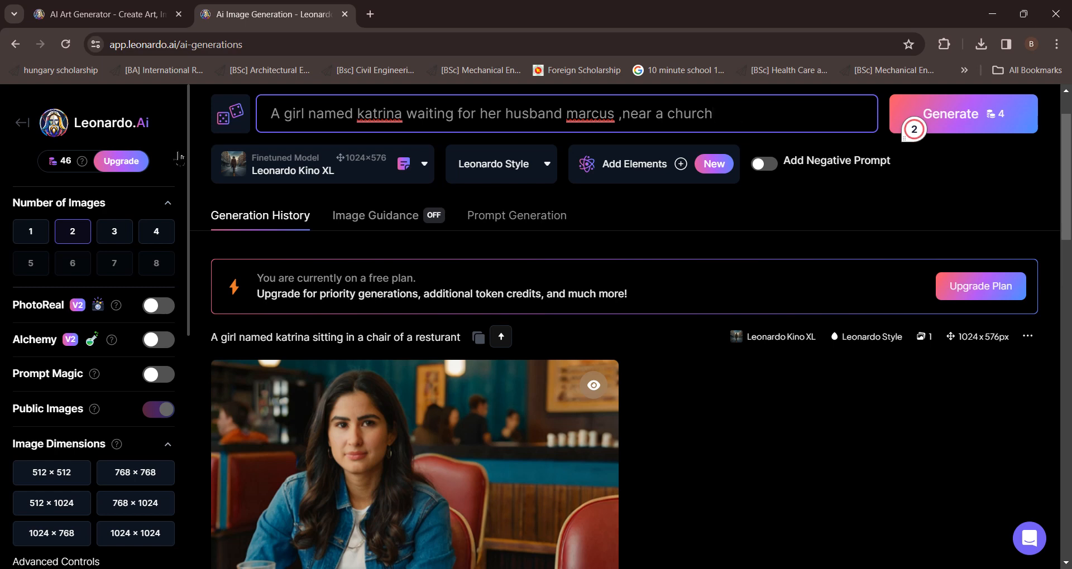
{"action": "left_click", "coordinate": [909, 115]}
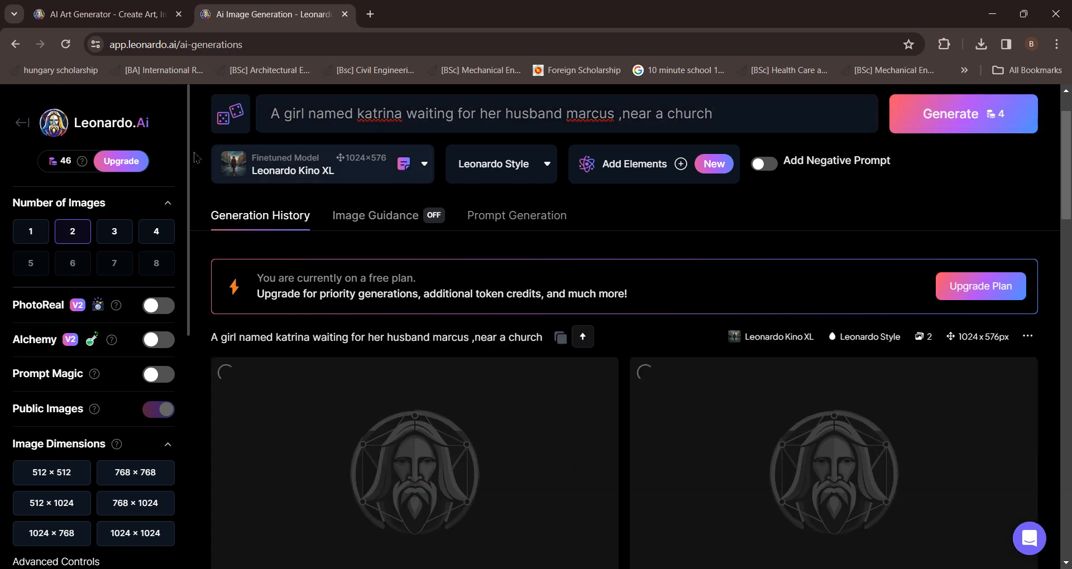
Open the first church image in full view and close the preview
{"action": "scroll", "coordinate": [493, 196], "scroll_direction": "down", "scroll_amount": 4}
{"action": "left_click", "coordinate": [495, 195]}
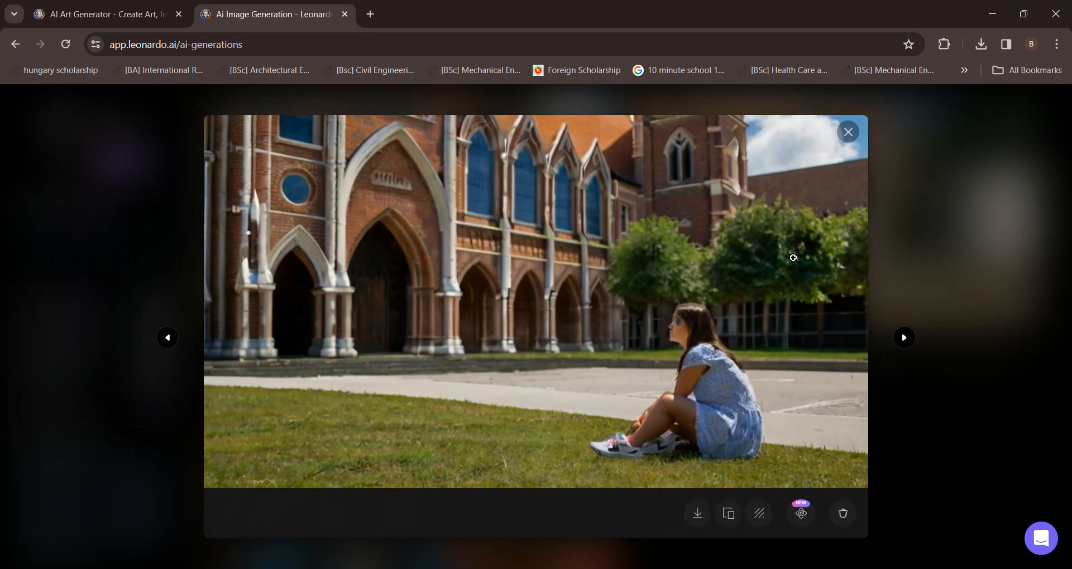
{"action": "left_click", "coordinate": [847, 133]}
Scroll through the generation history to review the church images
{"action": "scroll", "coordinate": [757, 241], "scroll_direction": "down", "scroll_amount": 5}
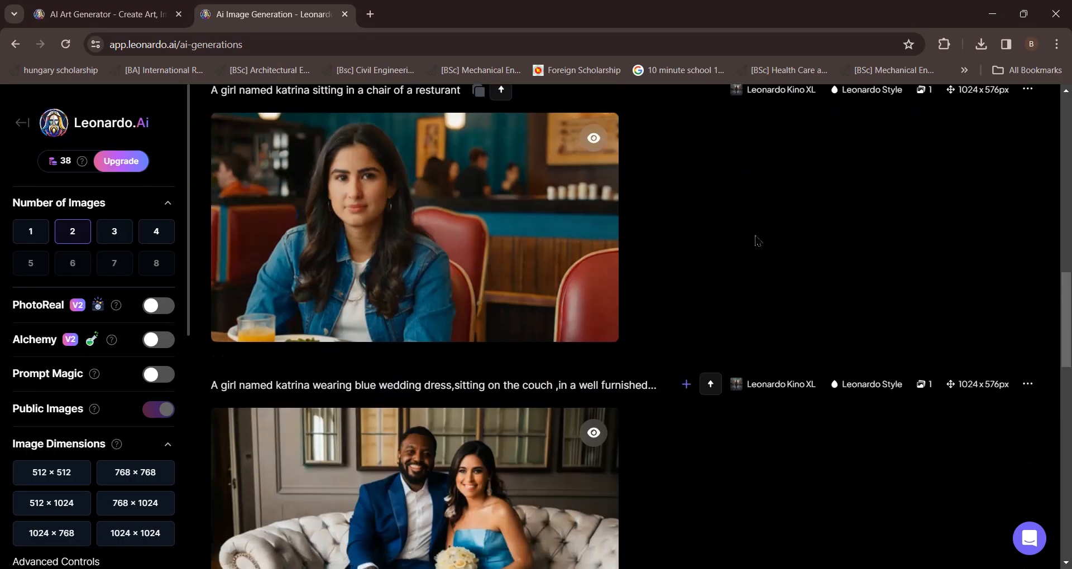
{"action": "scroll", "coordinate": [726, 268], "scroll_direction": "down", "scroll_amount": 3}
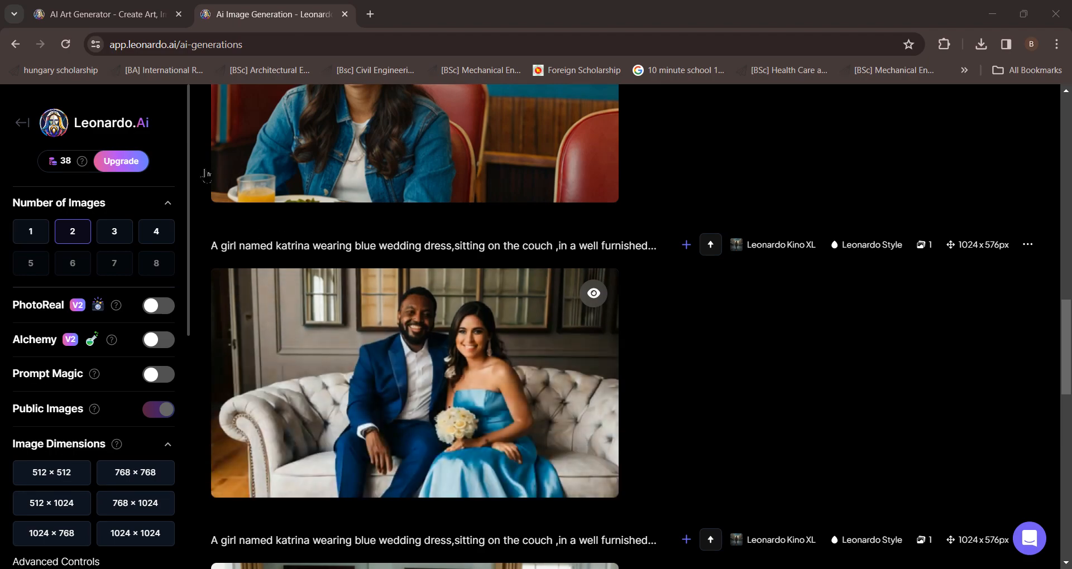
{"action": "scroll", "coordinate": [687, 371], "scroll_direction": "up", "scroll_amount": 5}
{"action": "scroll", "coordinate": [800, 306], "scroll_direction": "up", "scroll_amount": 3}
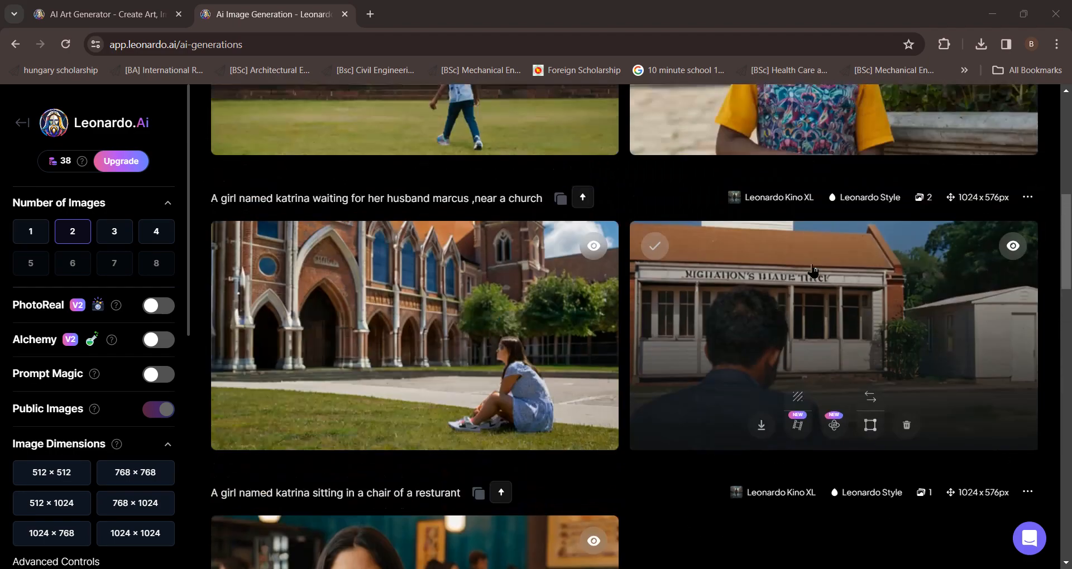